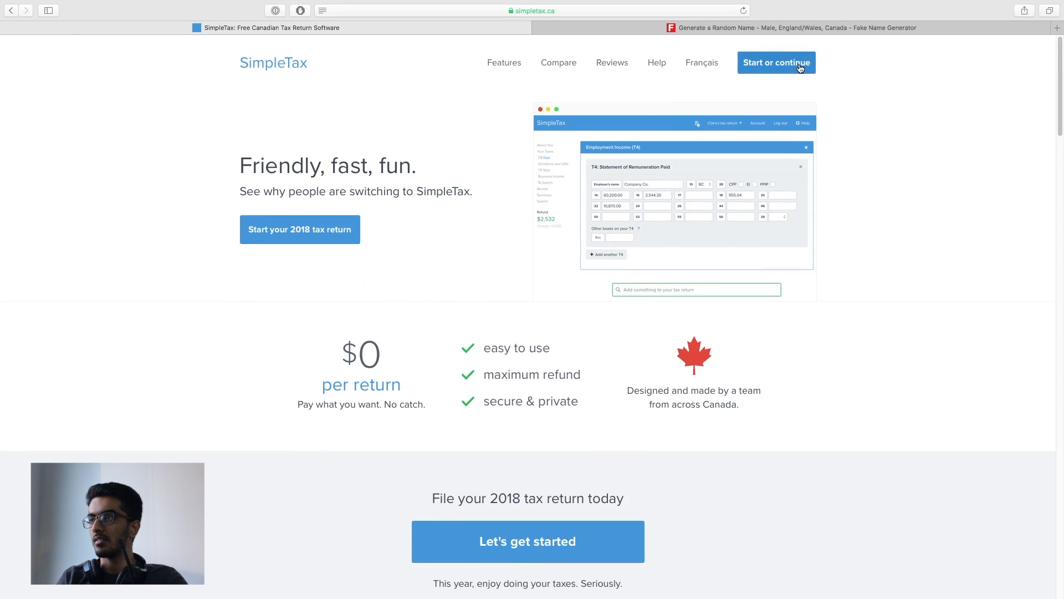
# Step: Start the 2018 tax return as a returning SimpleTax user and dismiss the login prompt to continue without an account
pyautogui.click(776, 118)
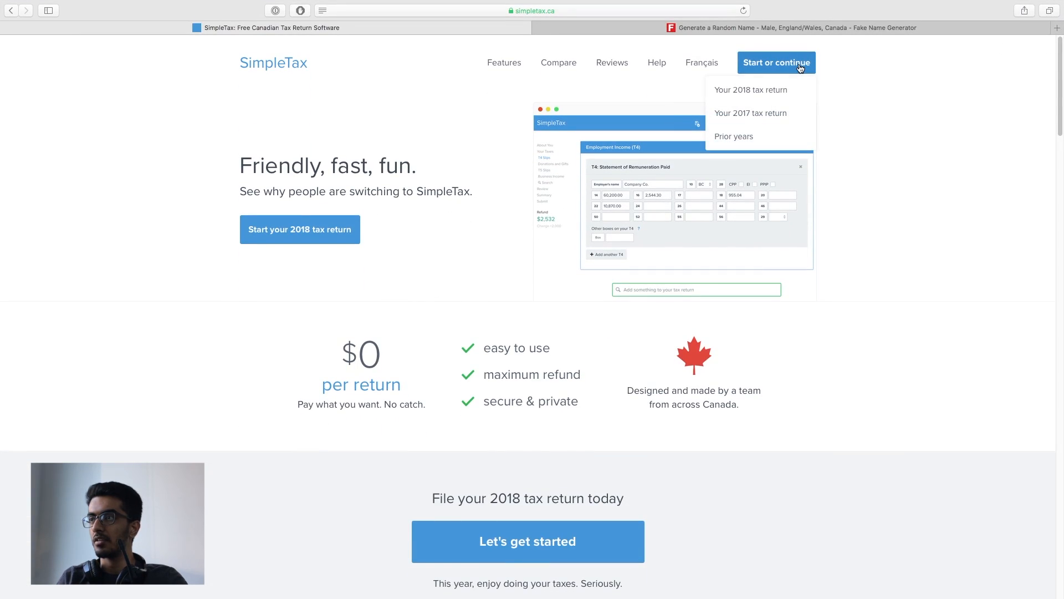
pyautogui.click(735, 91)
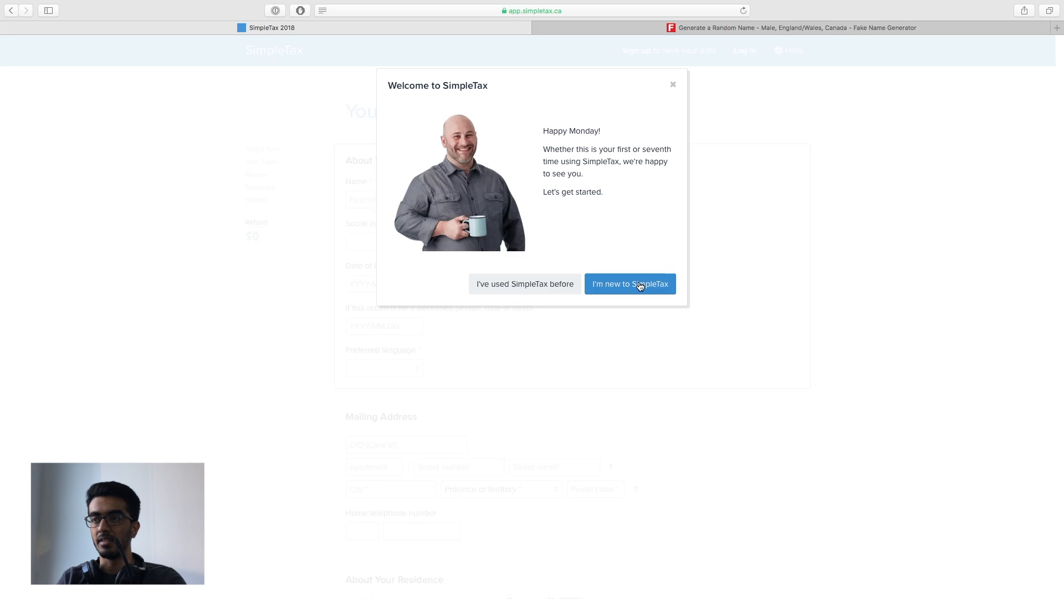
pyautogui.click(538, 287)
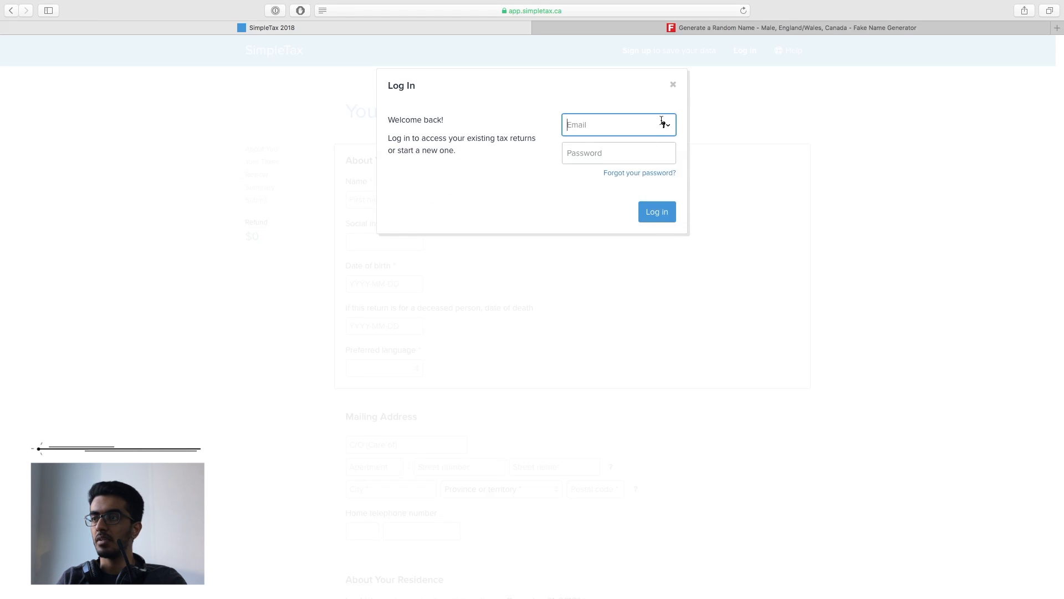
pyautogui.click(675, 85)
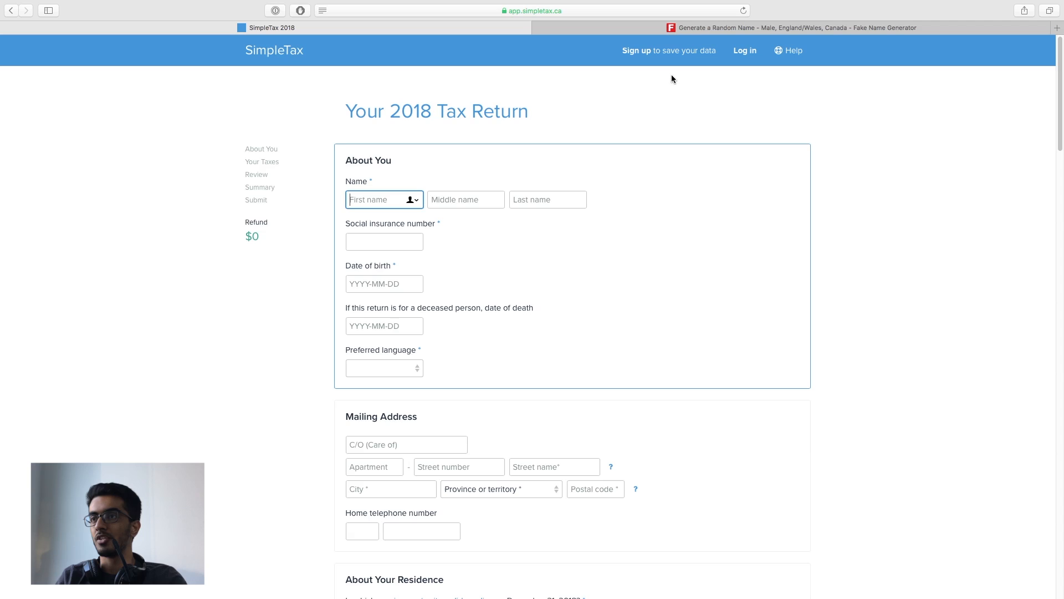
# Step: Copy the first name from the Fake Name Generator identity into the SimpleTax return and add a middle initial
pyautogui.click(614, 27)
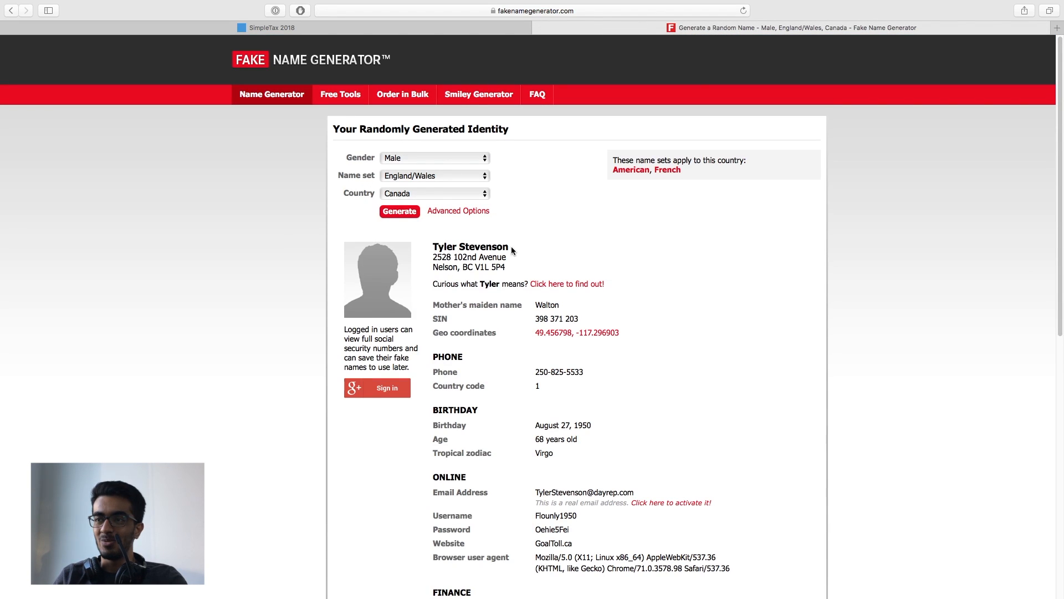
pyautogui.doubleClick(435, 248)
pyautogui.press('super+c')
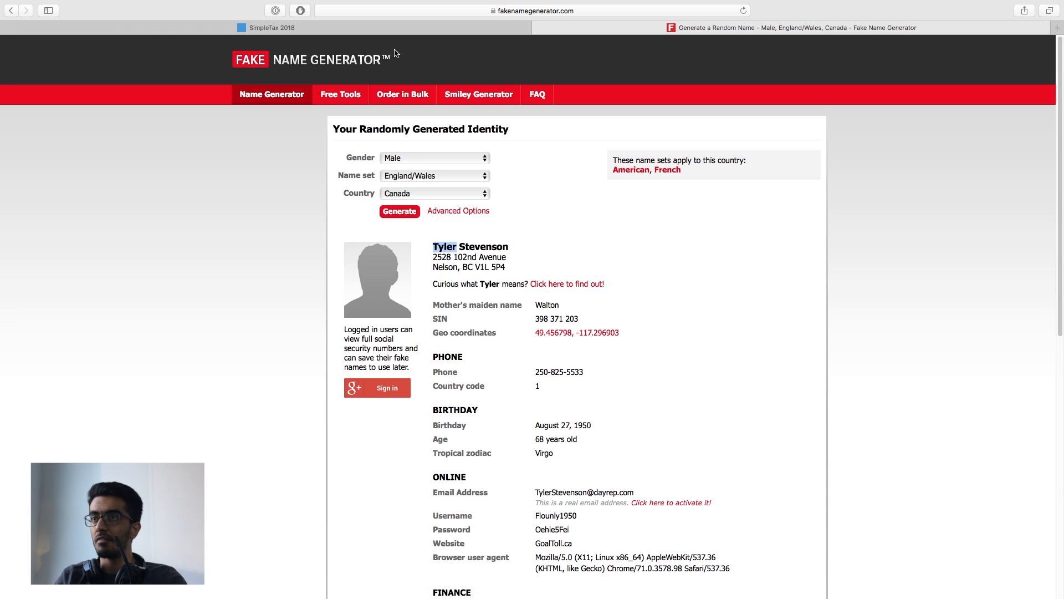
pyautogui.click(397, 27)
pyautogui.press('super+v')
pyautogui.click(452, 203)
pyautogui.write('J')
# Step: Copy the last name from the generated identity into the last name field of the return
pyautogui.click(560, 27)
pyautogui.doubleClick(484, 247)
pyautogui.press('super+c')
pyautogui.click(464, 31)
pyautogui.click(542, 201)
pyautogui.press('super+v')
# Step: Look up the birthday in the generated identity and enter it as the date of birth in the return
pyautogui.click(669, 31)
pyautogui.click(636, 302)
pyautogui.scroll(-2, 637, 301)
pyautogui.scroll(-1, 637, 304)
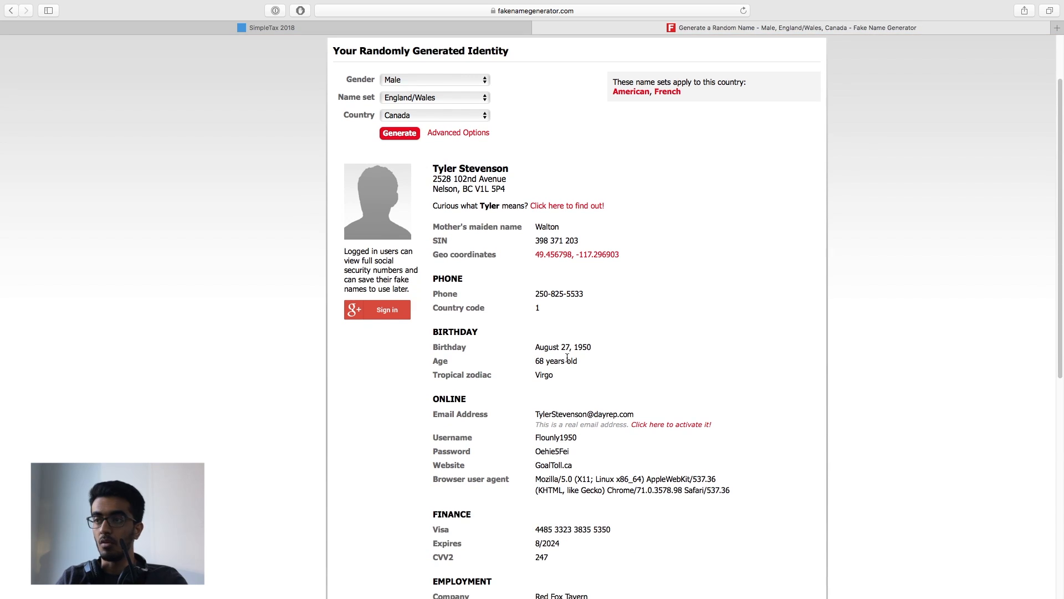
pyautogui.click(366, 27)
pyautogui.click(375, 285)
pyautogui.press('Tab')
pyautogui.click(372, 278)
pyautogui.click(357, 309)
pyautogui.click(459, 310)
pyautogui.click(459, 310)
pyautogui.click(753, 29)
pyautogui.click(373, 27)
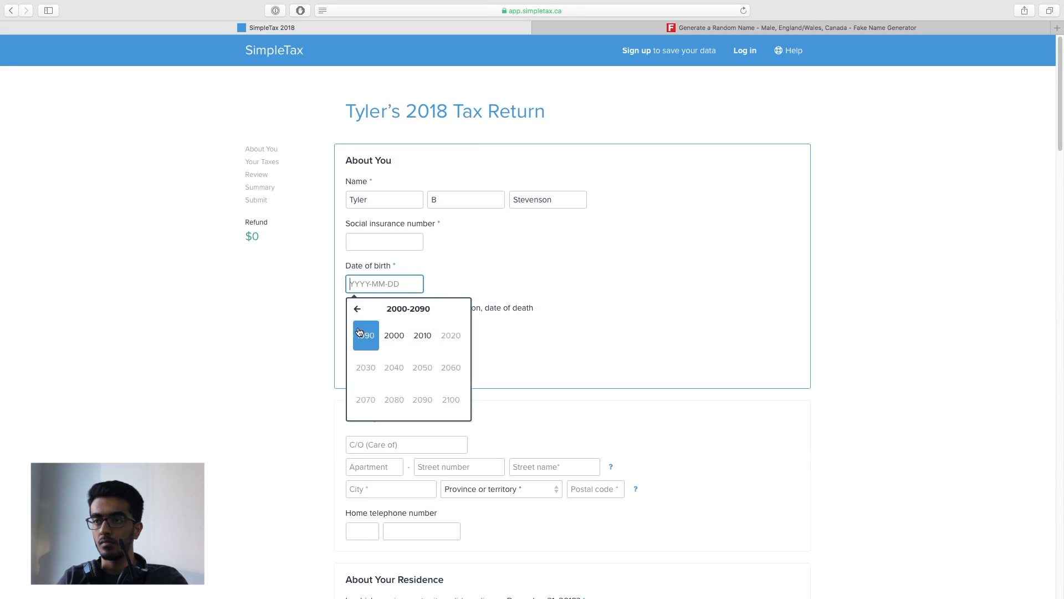
pyautogui.click(399, 308)
pyautogui.click(357, 309)
pyautogui.click(459, 312)
pyautogui.click(357, 309)
pyautogui.write('1950-08-27')
pyautogui.press('Tab')
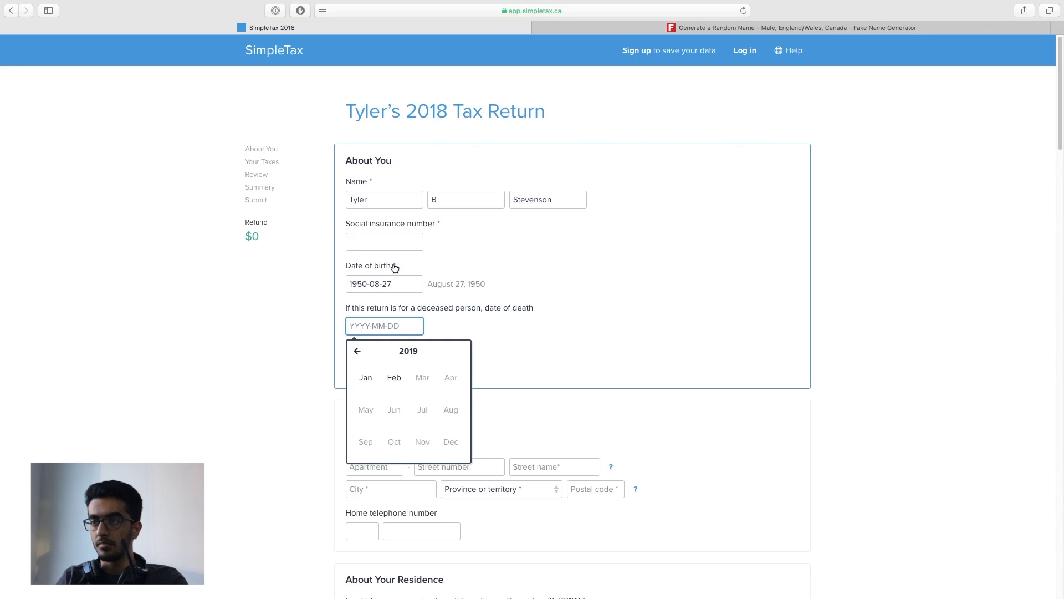
# Step: Leave the date of death empty, set the preferred language to English, enter the social insurance number and replace the middle initial
pyautogui.click(501, 327)
pyautogui.click(415, 374)
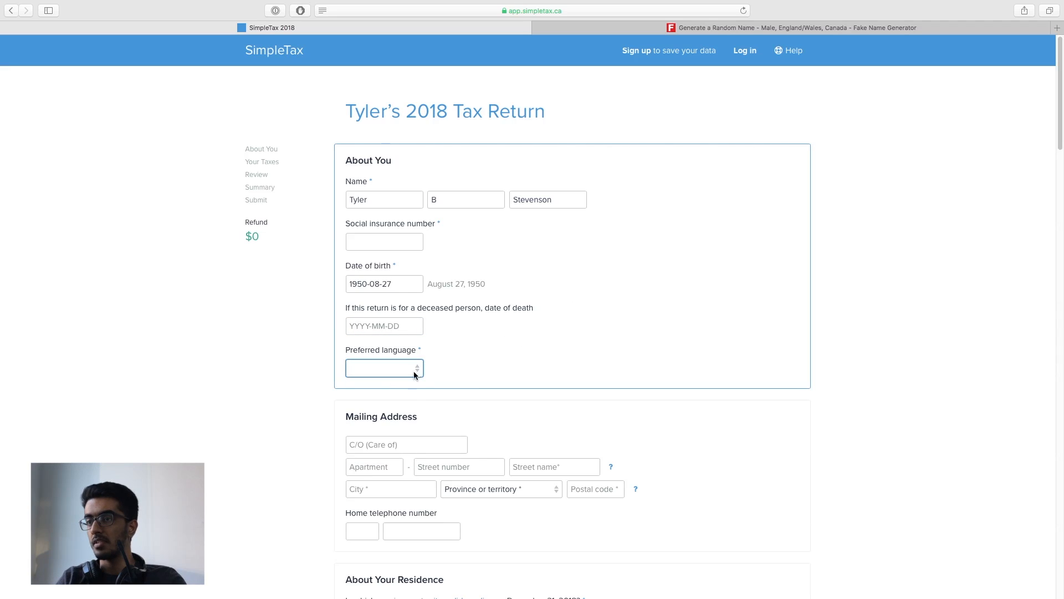
pyautogui.click(378, 381)
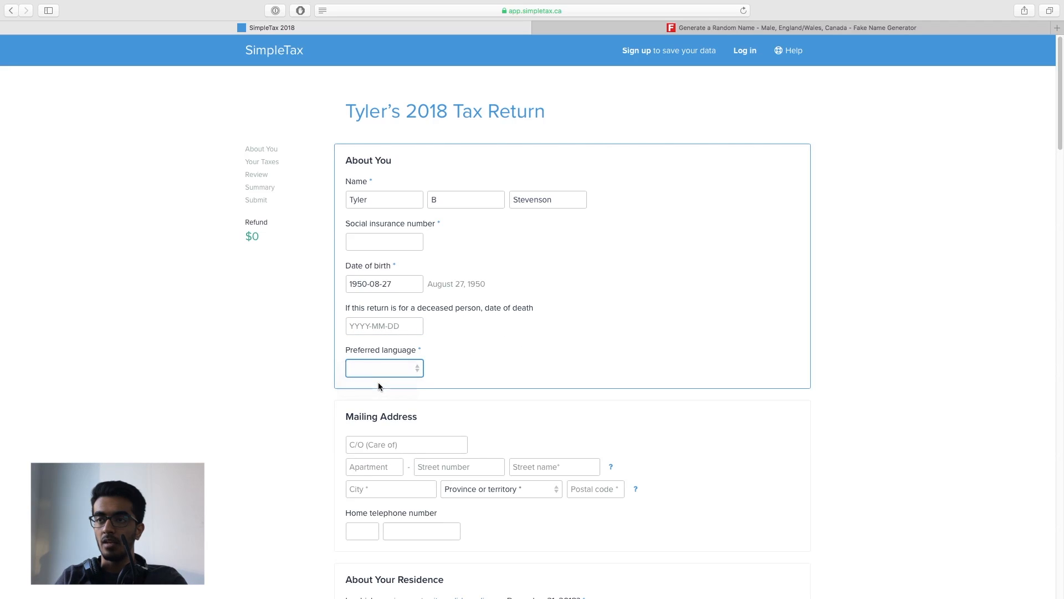
pyautogui.click(731, 27)
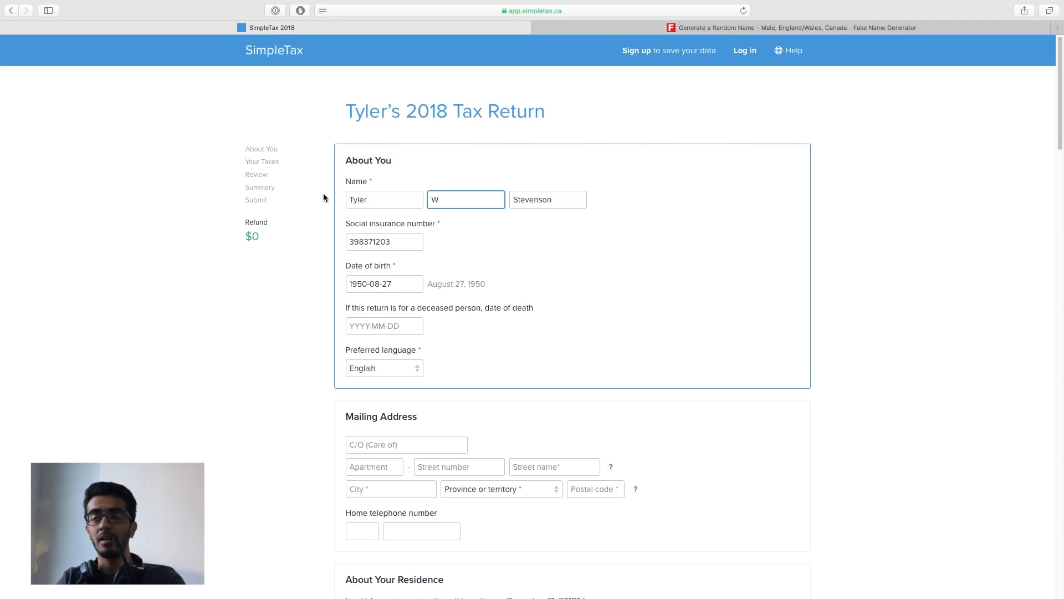
# Step: Copy the building number of the generated identity's address into the apartment field of the mailing address
pyautogui.click(637, 309)
pyautogui.scroll(-4, 638, 309)
pyautogui.click(504, 195)
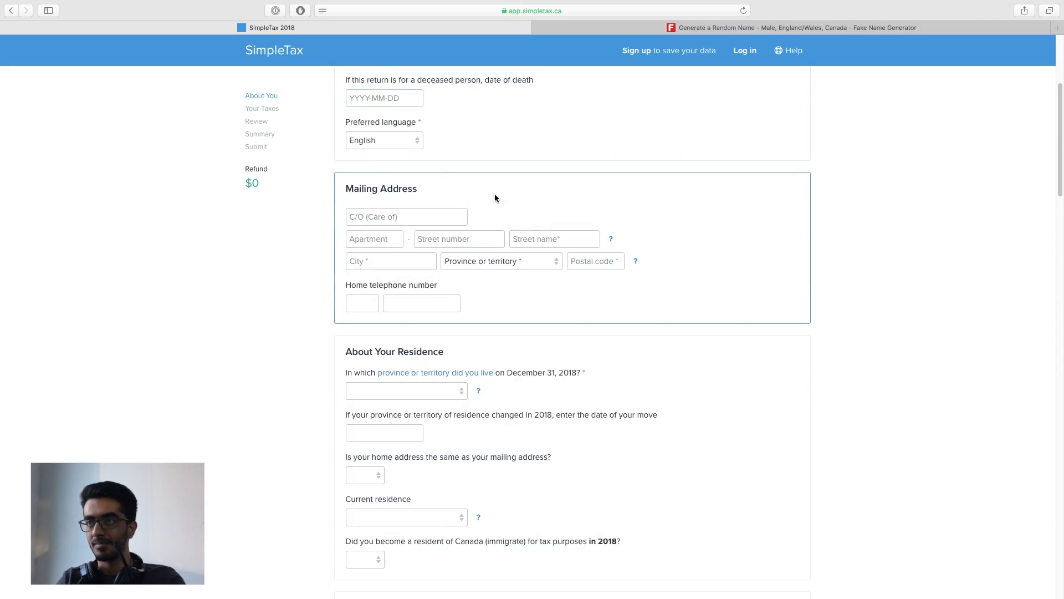
pyautogui.click(576, 28)
pyautogui.scroll(5, 565, 226)
pyautogui.press('super+c')
pyautogui.moveTo(509, 258); pyautogui.dragTo(354, 242)
pyautogui.click(326, 27)
pyautogui.click(452, 238)
pyautogui.press('super+v')
pyautogui.moveTo(430, 243); pyautogui.dragTo(374, 240)
# Step: Copy the street from the generated identity and split it between the street number and street name fields
pyautogui.click(576, 28)
pyautogui.moveTo(507, 259); pyautogui.dragTo(528, 236)
pyautogui.press('super+c')
pyautogui.click(415, 28)
pyautogui.press('super+v')
pyautogui.press('BackSpace')
pyautogui.press('BackSpace')
pyautogui.press('BackSpace')
pyautogui.press('BackSpace')
pyautogui.press('BackSpace')
pyautogui.click(555, 239)
pyautogui.write('Avenue')
pyautogui.click(460, 239)
pyautogui.press('BackSpace')
pyautogui.press('BackSpace')
pyautogui.press('BackSpace')
pyautogui.press('BackSpace')
pyautogui.press('BackSpace')
pyautogui.write('102nd')
# Step: Fill in the mailing city, set the province to British Columbia and paste the postal code from the generated identity
pyautogui.click(391, 265)
pyautogui.write('BC')
pyautogui.click(491, 261)
pyautogui.write('Vancouver')
pyautogui.click(576, 28)
pyautogui.moveTo(507, 266); pyautogui.dragTo(473, 266)
pyautogui.click(415, 28)
pyautogui.click(593, 261)
pyautogui.press('super+v')
pyautogui.scroll(-2, 423, 375)
pyautogui.scroll(5, 443, 343)
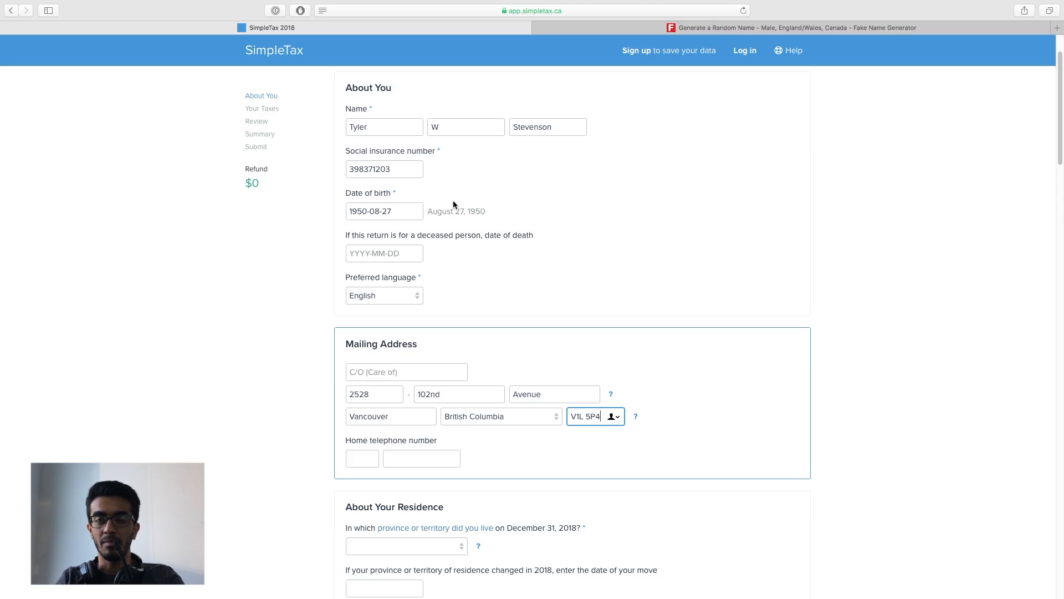
# Step: Change the mailing province to Ontario with a matching postal code, and set the December 31, 2018 residence to Ontario without a move date
pyautogui.scroll(-15, 453, 202)
pyautogui.scroll(-7, 454, 205)
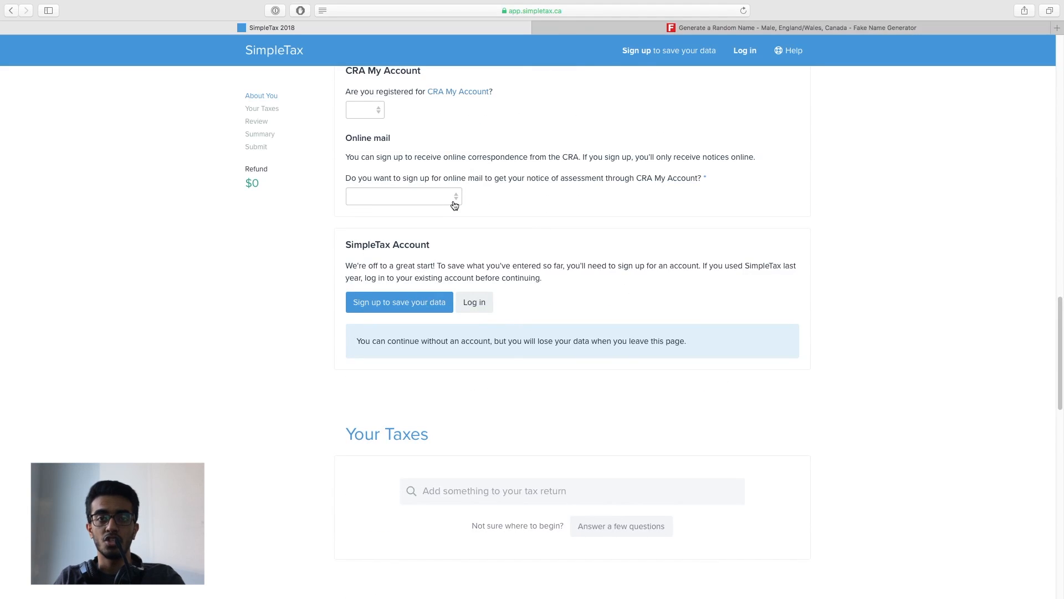
pyautogui.scroll(20, 453, 204)
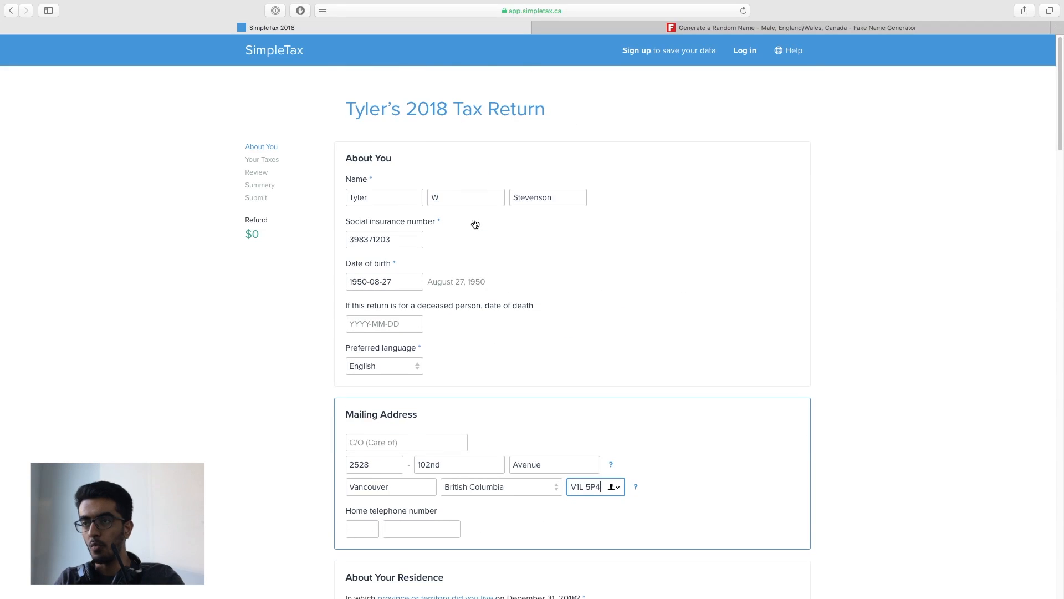
pyautogui.scroll(-12, 469, 220)
pyautogui.scroll(7, 467, 218)
pyautogui.click(445, 252)
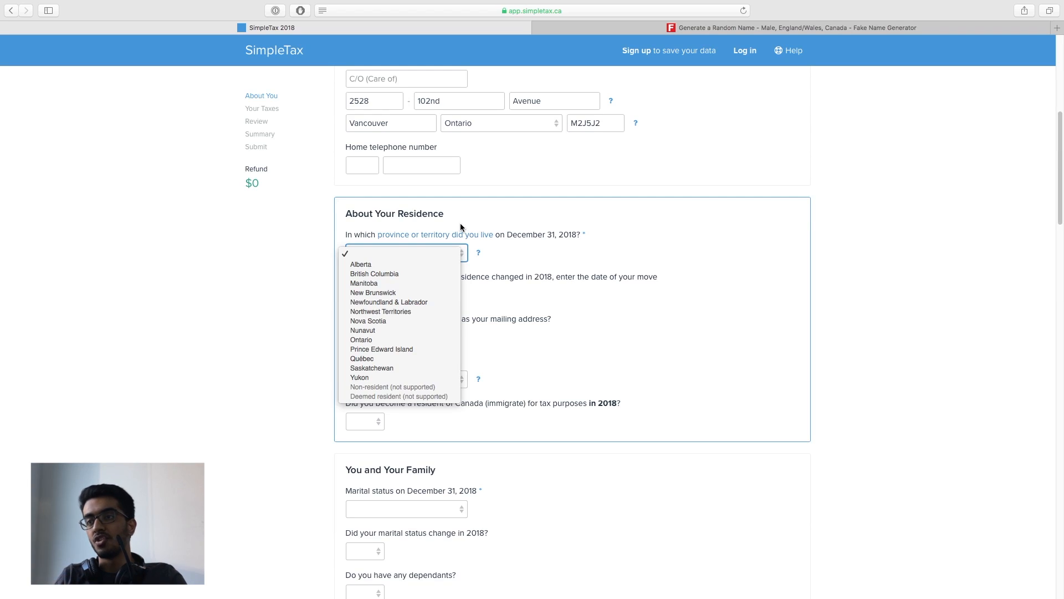
pyautogui.click(376, 340)
pyautogui.click(391, 296)
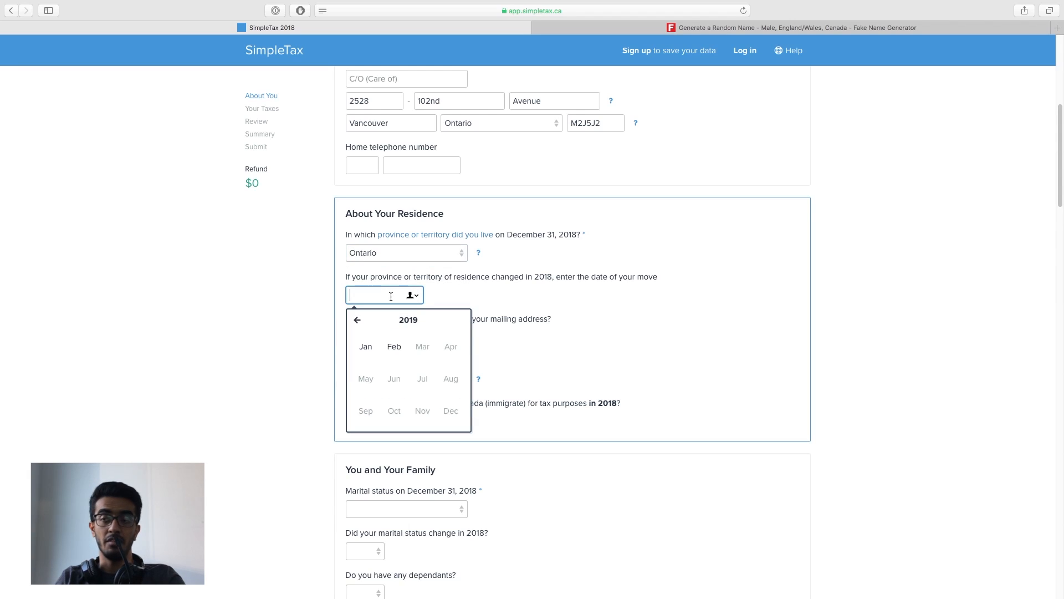
pyautogui.click(534, 307)
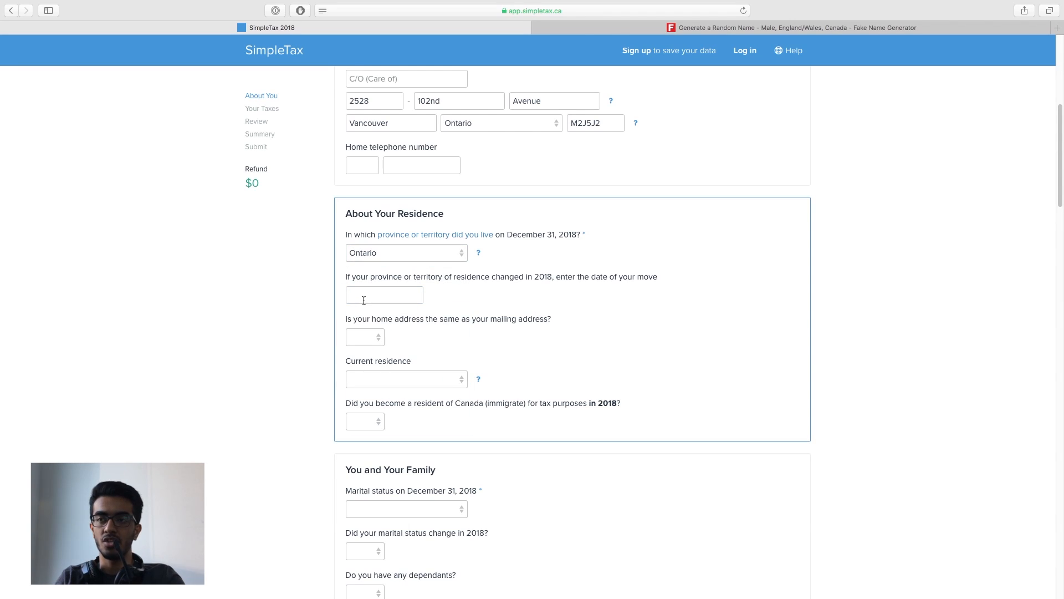
# Step: Answer Yes to the home address matching the mailing address and set the current residence to Ontario
pyautogui.scroll(1, 450, 344)
pyautogui.click(461, 400)
pyautogui.click(364, 357)
pyautogui.click(356, 369)
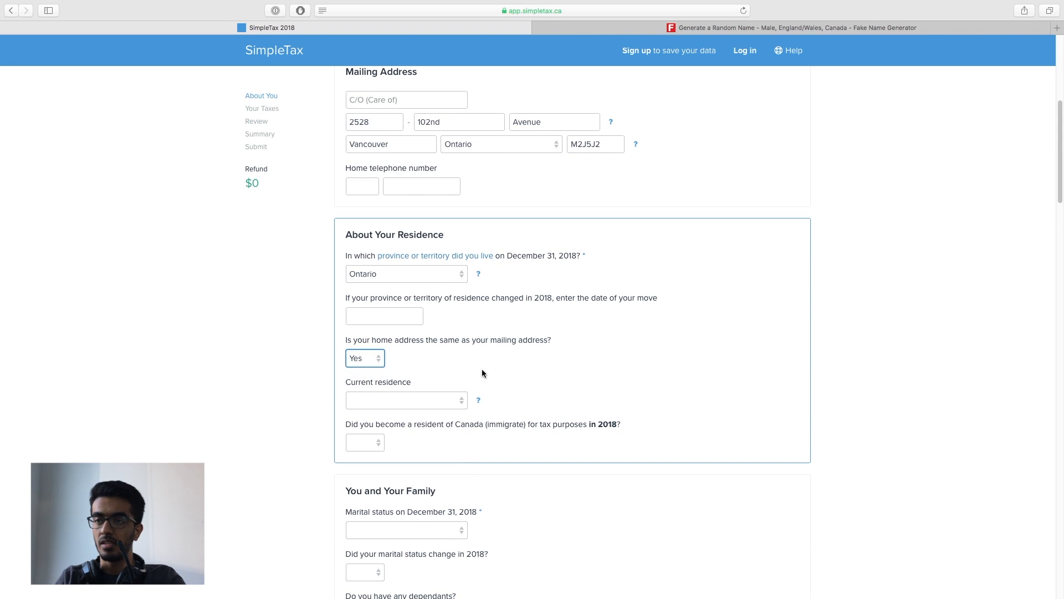
pyautogui.click(460, 403)
pyautogui.click(379, 487)
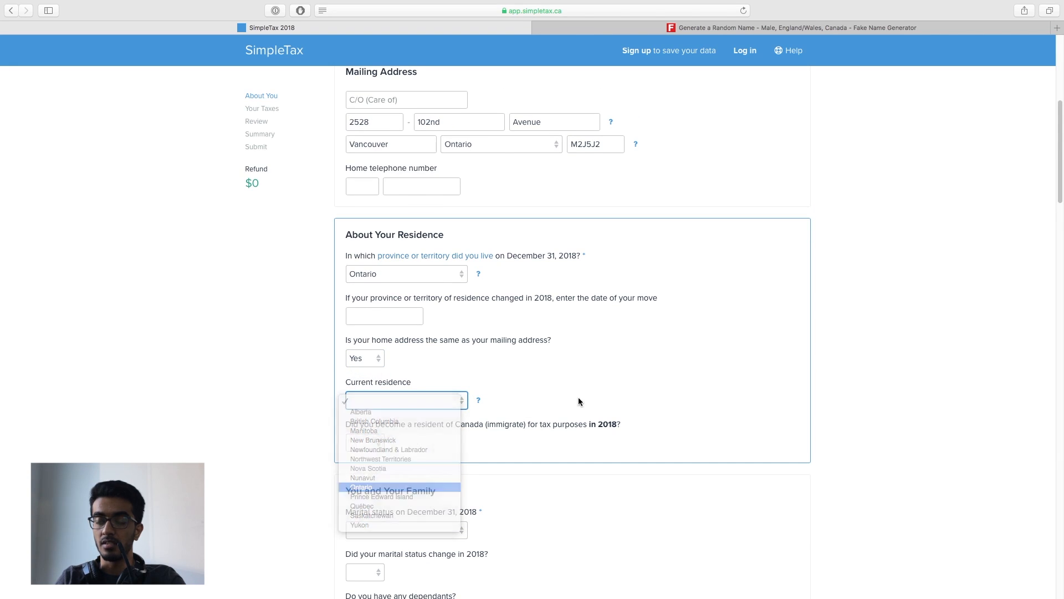
# Step: Answer No to having become a resident of Canada for tax purposes in 2018
pyautogui.scroll(-3, 563, 380)
pyautogui.click(379, 361)
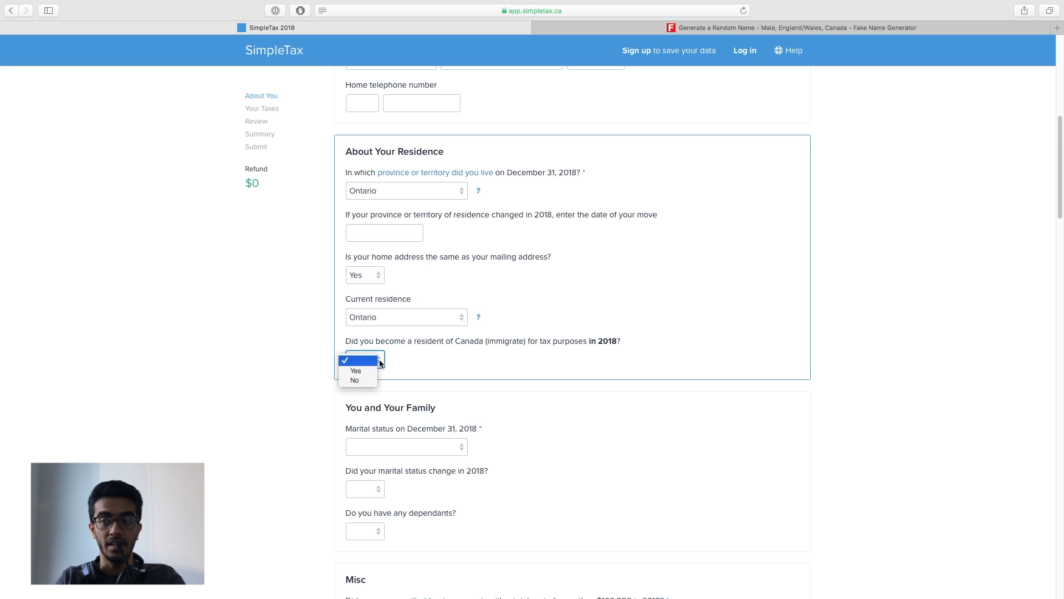
pyautogui.click(352, 381)
# Step: Set the marital status on December 31, 2018 to Single and answer No to a marital status change in 2018
pyautogui.press('Tab')
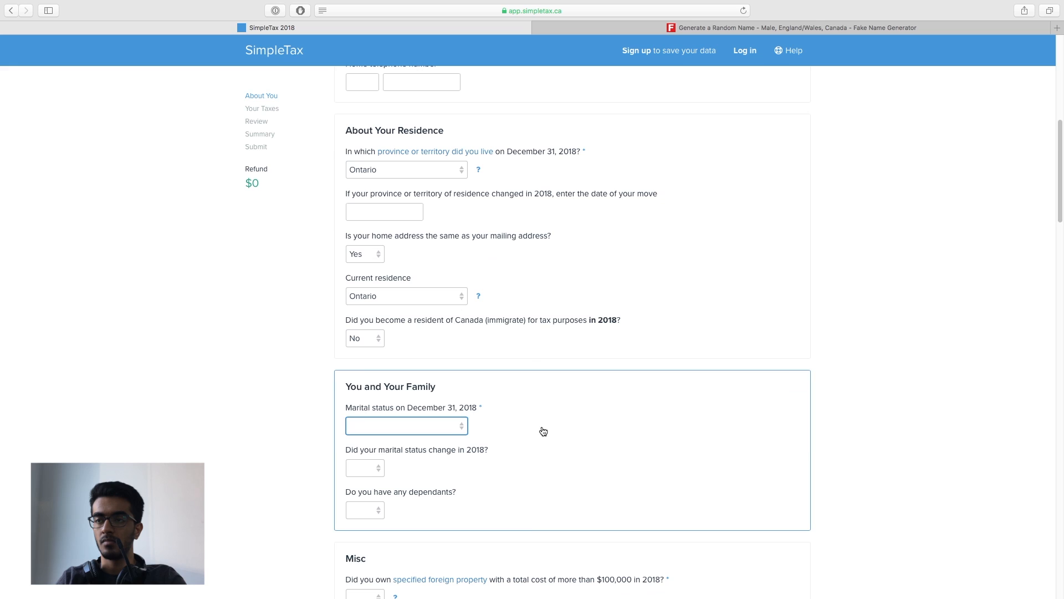
pyautogui.click(461, 419)
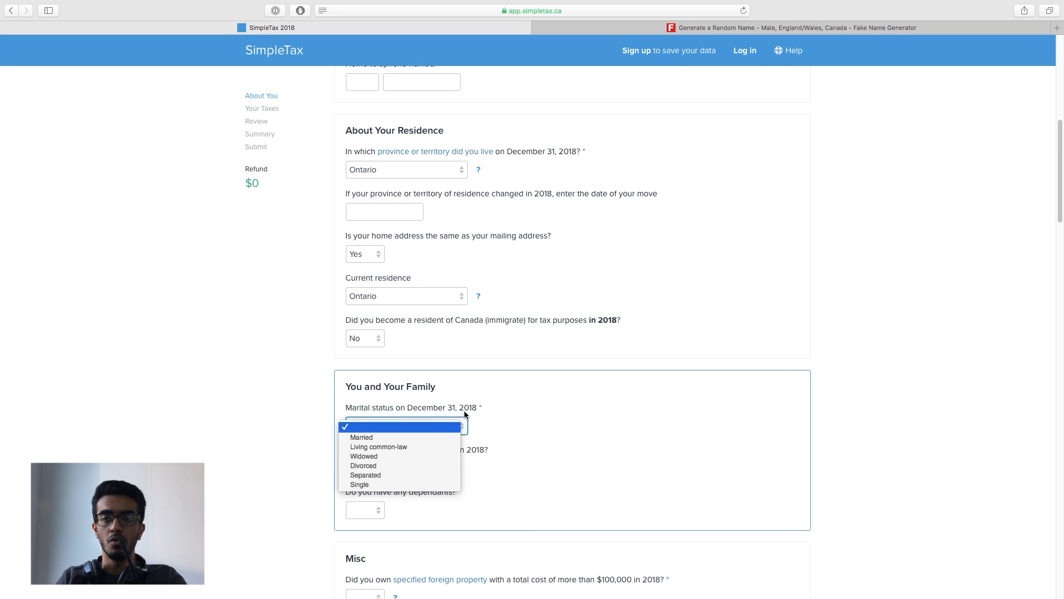
pyautogui.click(360, 484)
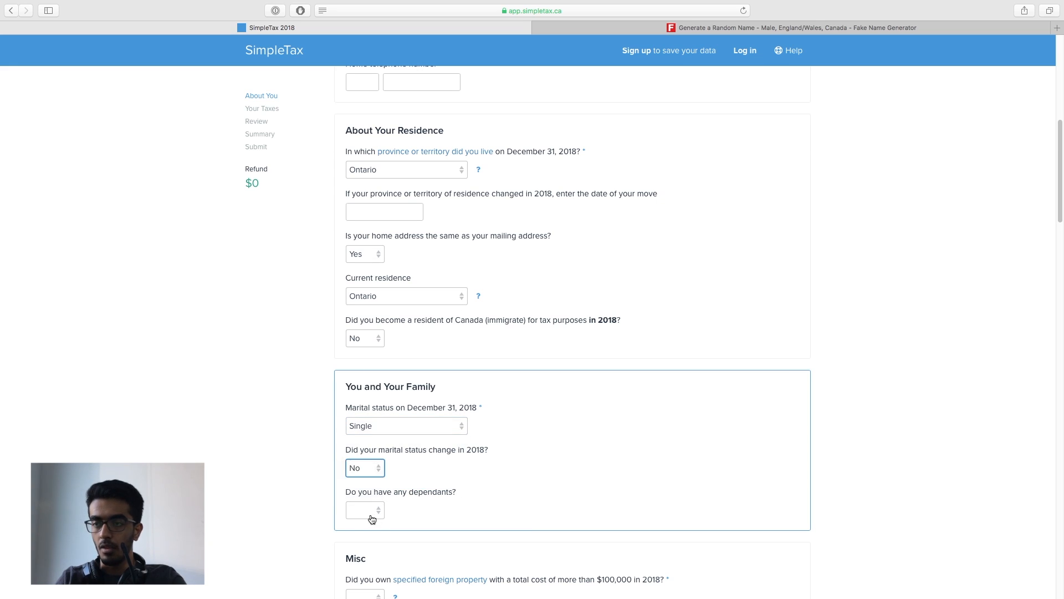
# Step: Answer No to owning specified foreign property over $100,000 and No to disposing of the principal residence in 2018
pyautogui.scroll(-8, 602, 480)
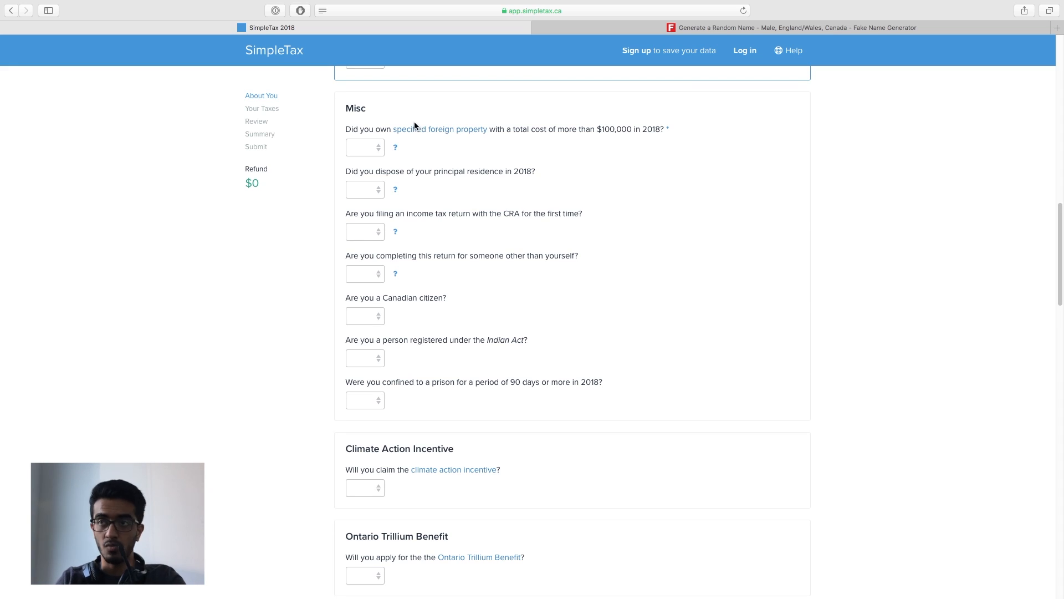
pyautogui.click(381, 151)
pyautogui.click(379, 167)
pyautogui.click(379, 195)
pyautogui.click(379, 210)
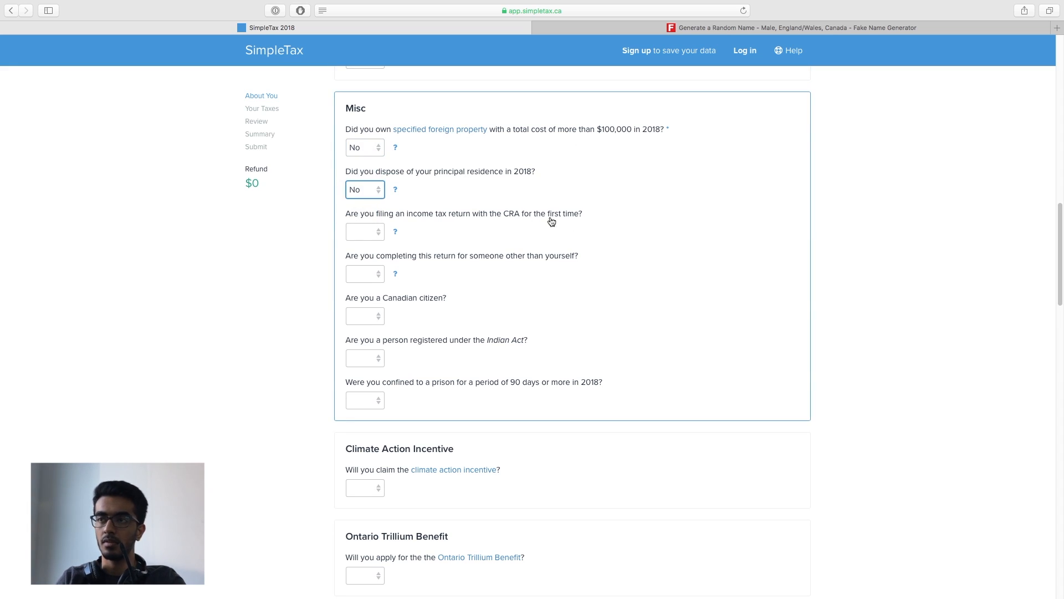
# Step: Answer No to filing with the CRA for the first time and No to completing the return for someone else
pyautogui.click(377, 232)
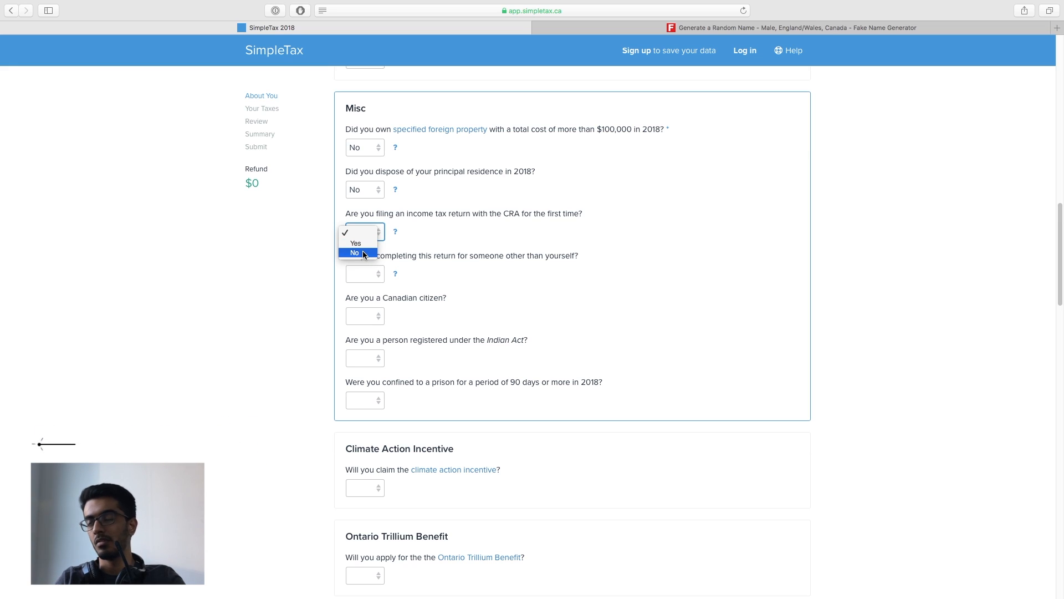
pyautogui.click(363, 254)
pyautogui.click(366, 274)
pyautogui.click(358, 294)
# Step: Answer No to the Canadian citizen, Indian Act registration and prison confinement questions
pyautogui.click(366, 316)
pyautogui.click(370, 337)
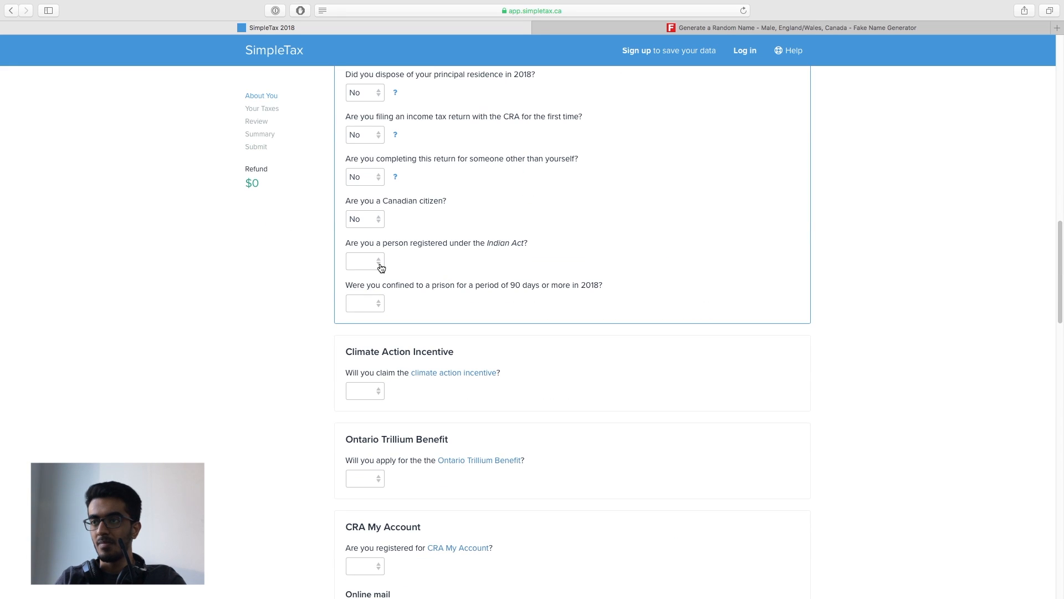
pyautogui.click(375, 266)
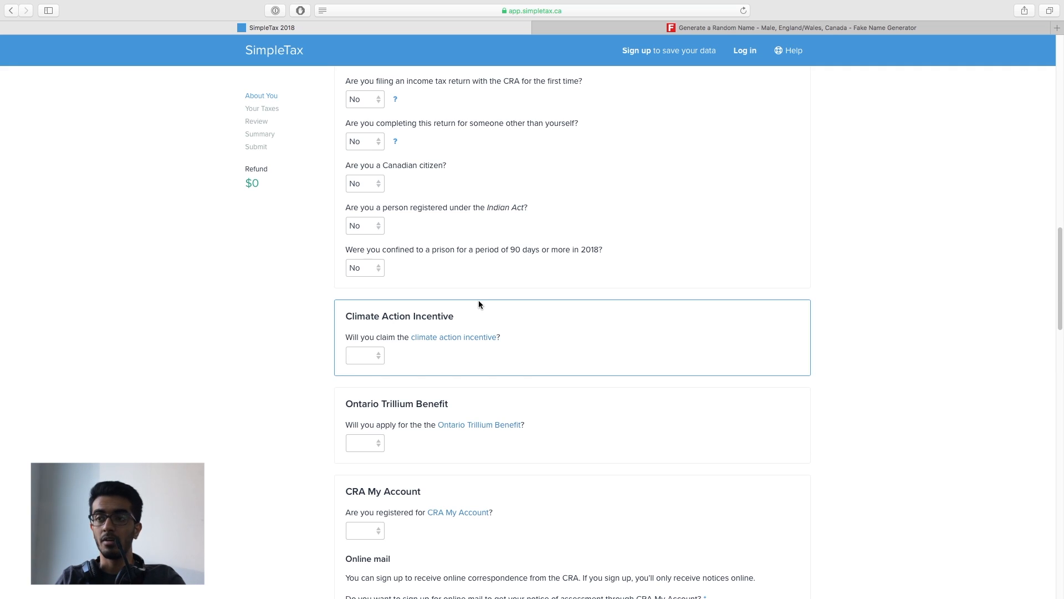
# Step: Open the Canada.ca information on the climate action incentive and read its overview and eligibility rules
pyautogui.scroll(-1, 478, 303)
pyautogui.moveTo(457, 316); pyautogui.dragTo(348, 317)
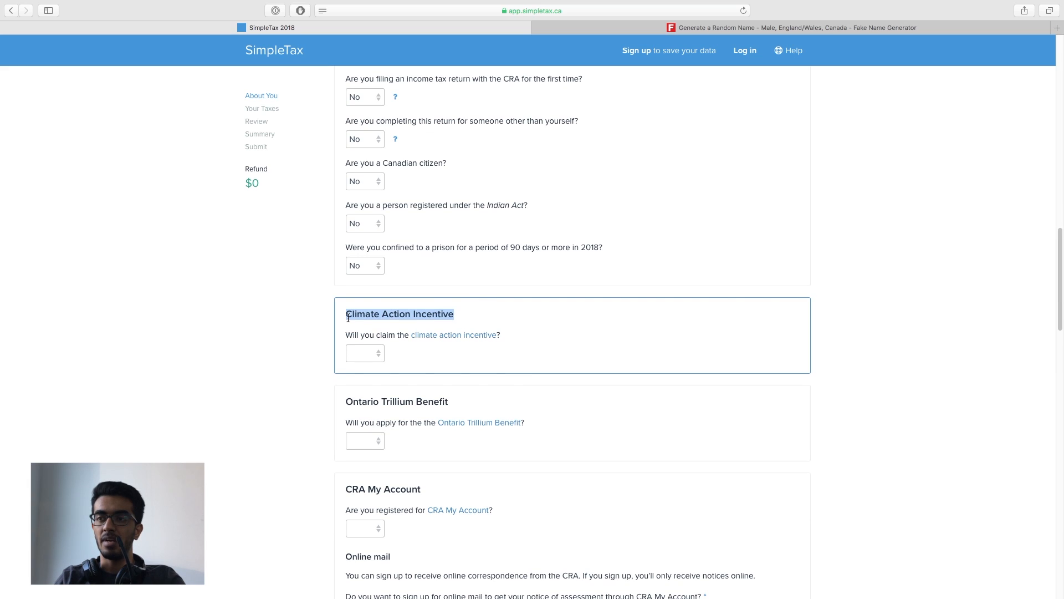
pyautogui.moveTo(468, 401); pyautogui.dragTo(347, 409)
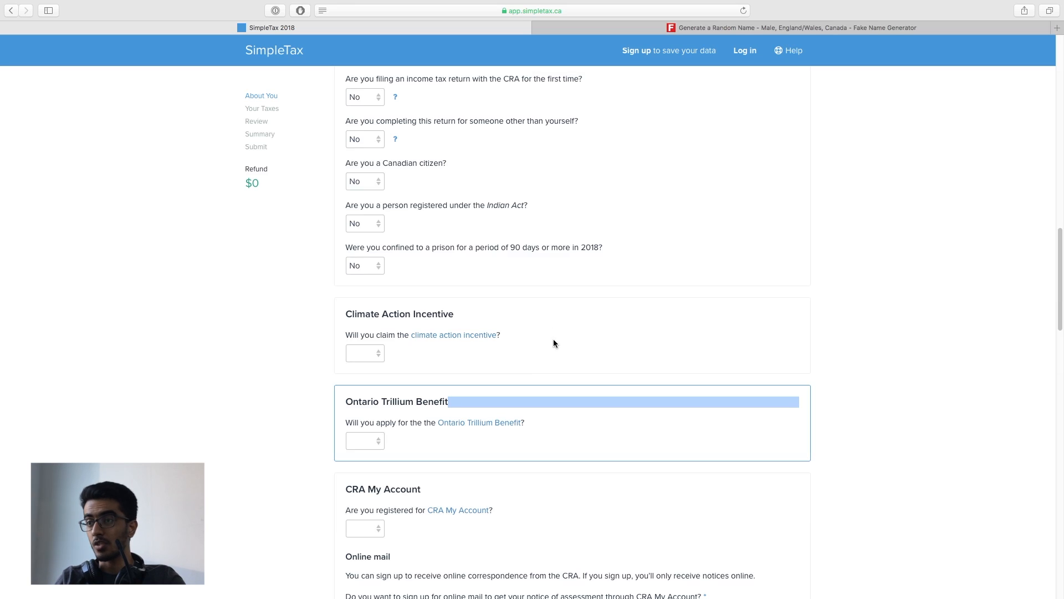
pyautogui.click(477, 351)
pyautogui.click(455, 336)
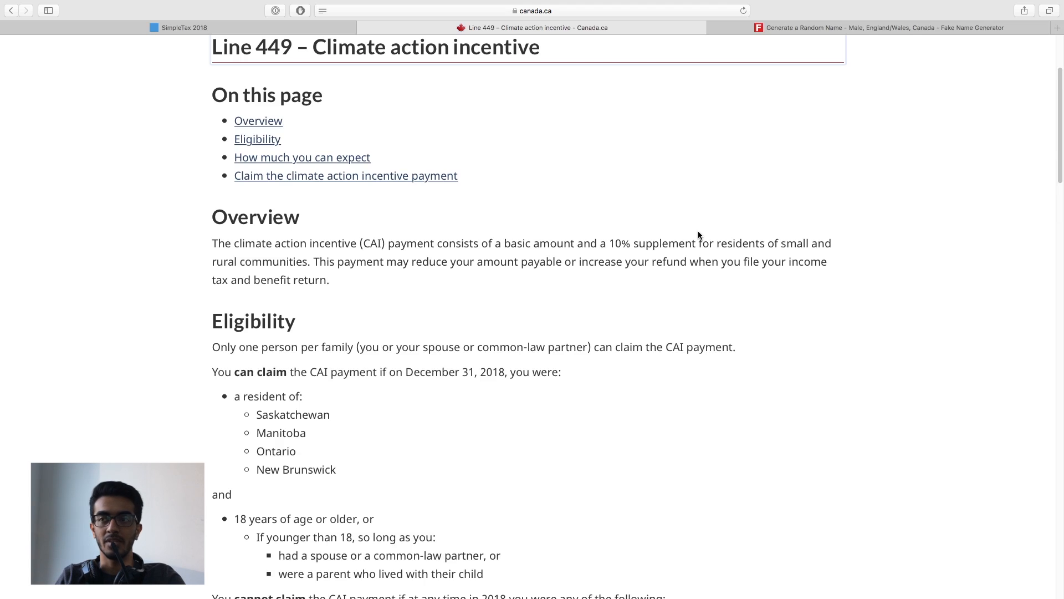
# Step: Return to the SimpleTax return, answer the climate action incentive question and choose Yes for the Ontario Trillium Benefit
pyautogui.hotkey('ctrl', 'shift', 'Tab')
pyautogui.click(374, 354)
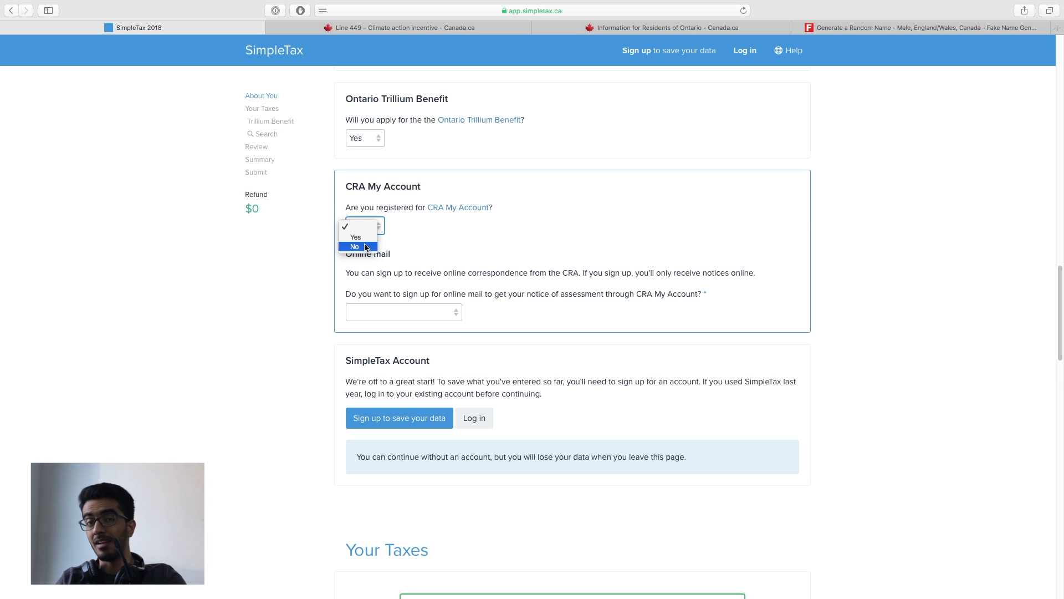
# Step: Set the answer to being registered for CRA My Account to Yes
pyautogui.click(366, 247)
pyautogui.click(369, 230)
pyautogui.click(358, 218)
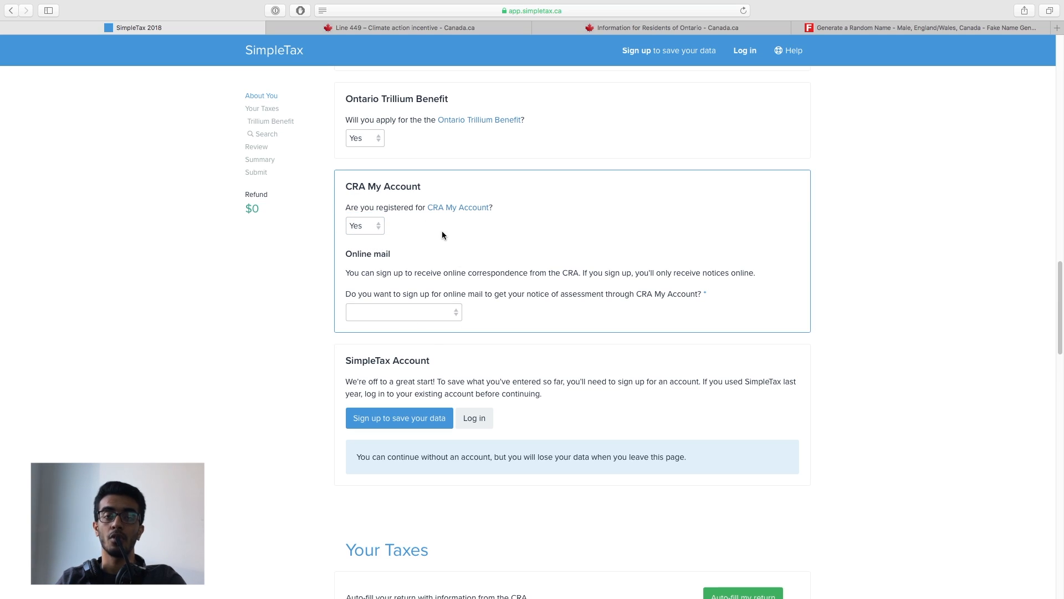
# Step: Change the answer about being registered for CRA My Account to No
pyautogui.click(372, 227)
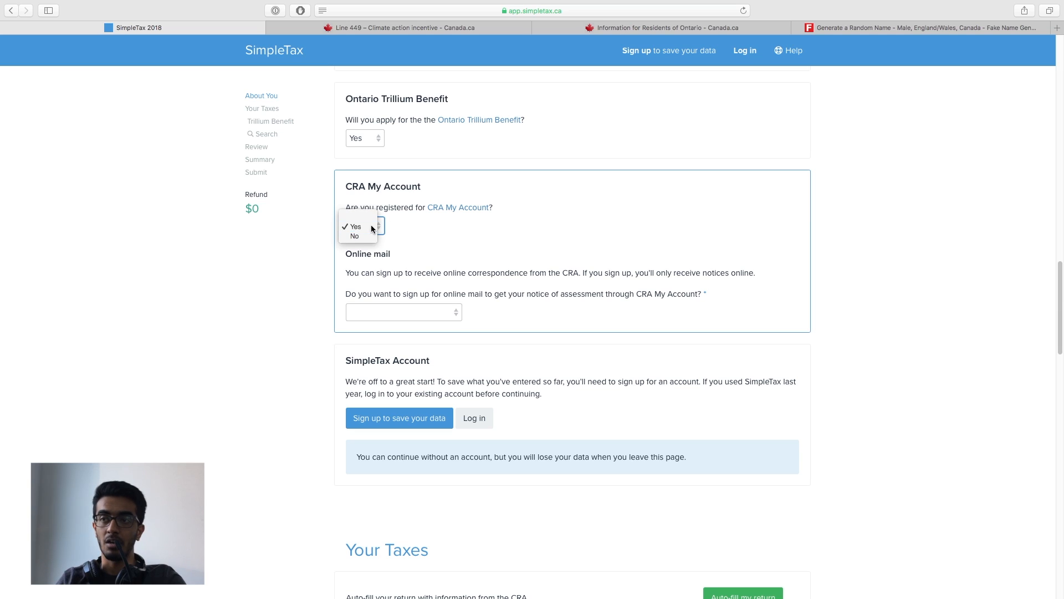
pyautogui.click(371, 237)
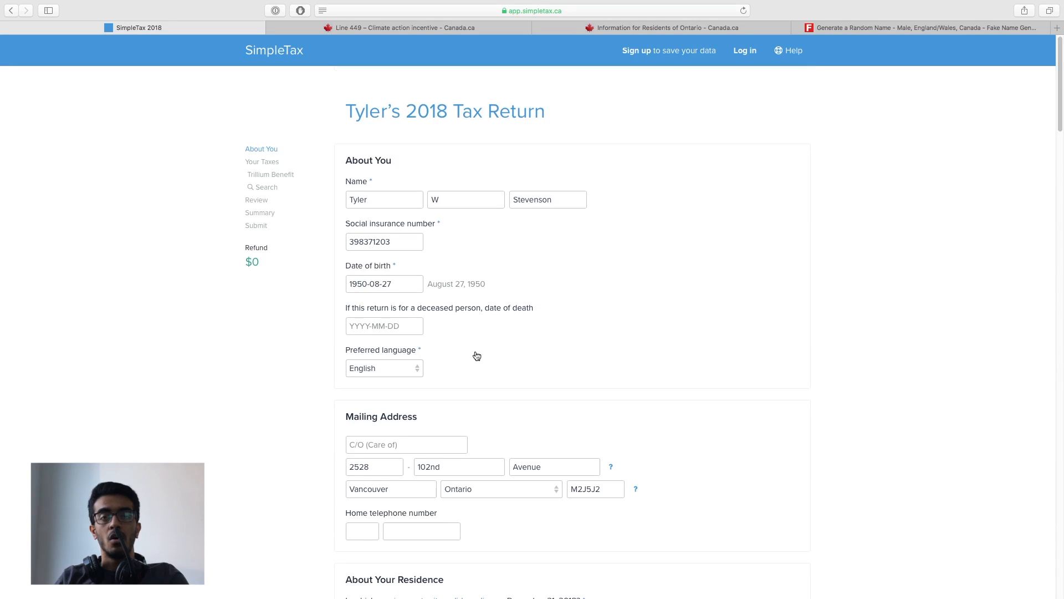
# Step: Review the return from its title through the personal questions, Your Taxes and the Review and Summary sections
pyautogui.moveTo(343, 117); pyautogui.dragTo(660, 121)
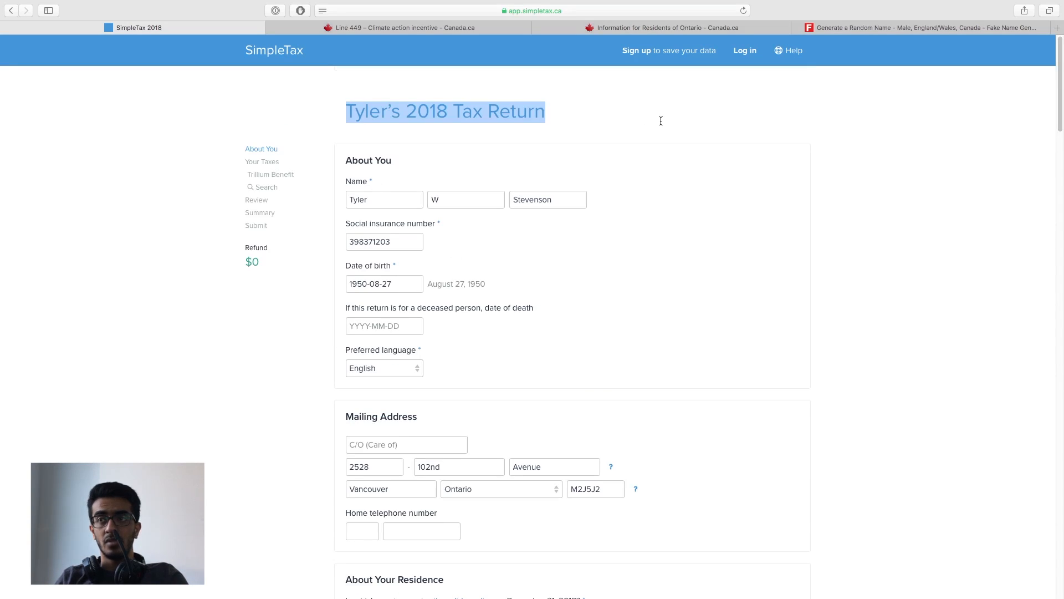
pyautogui.scroll(-7, 661, 121)
pyautogui.scroll(-10, 660, 127)
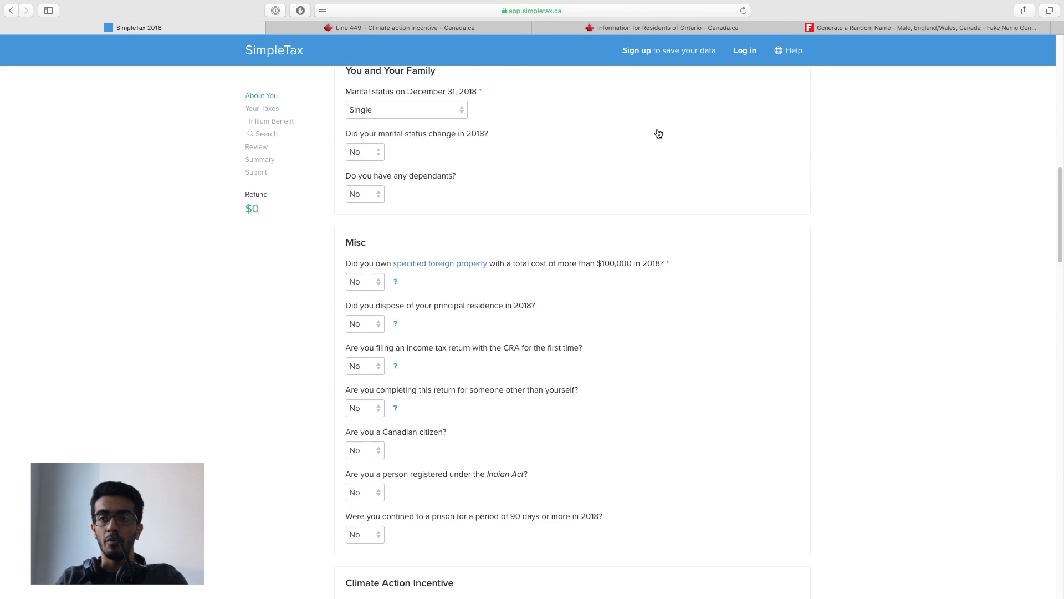
pyautogui.scroll(-4, 654, 148)
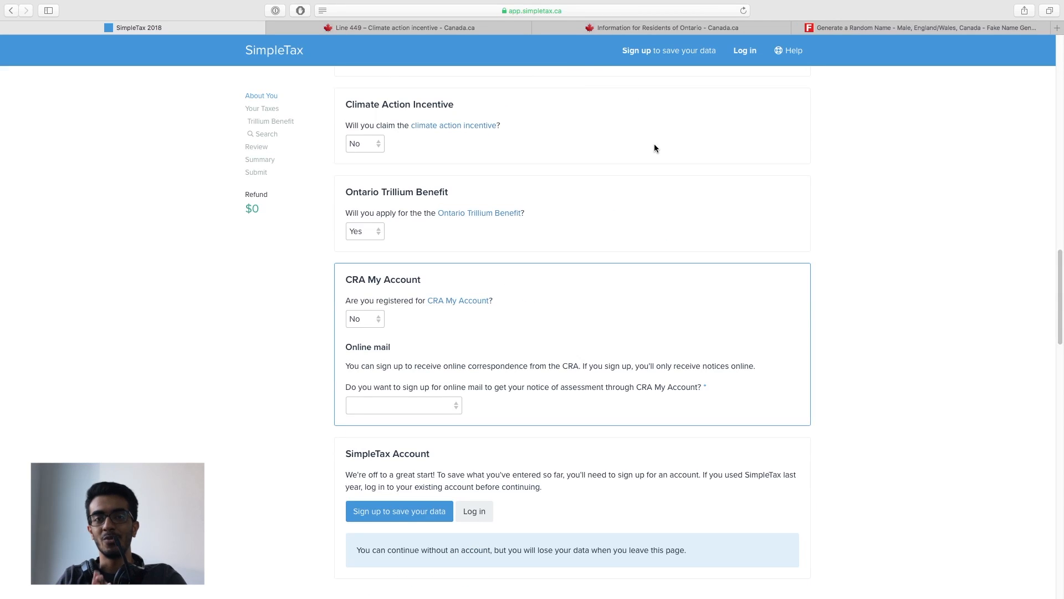
pyautogui.scroll(-6, 654, 148)
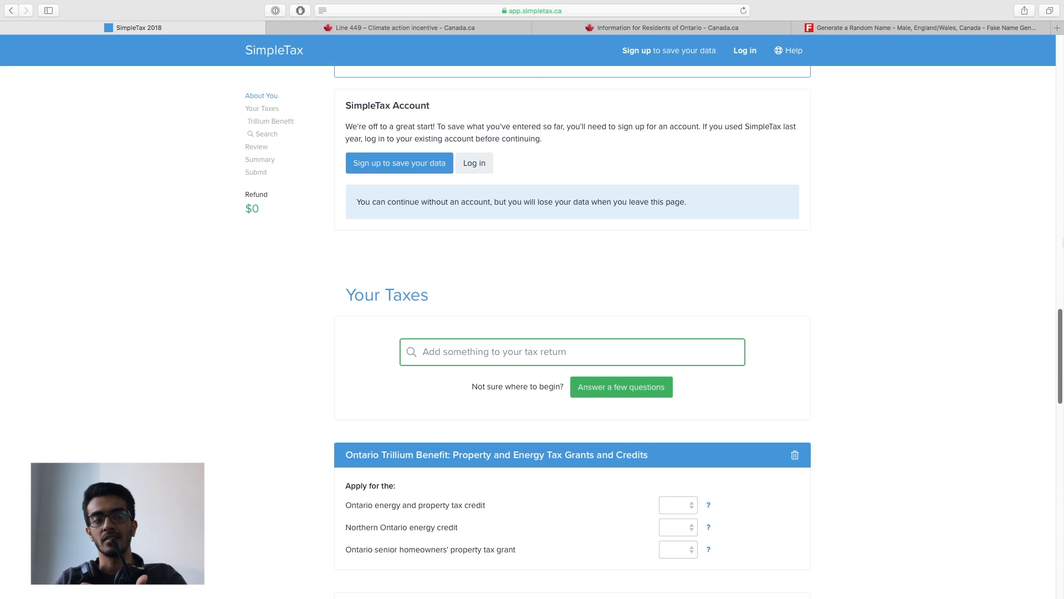
pyautogui.scroll(-20, 535, 355)
pyautogui.scroll(20, 537, 360)
pyautogui.scroll(-10, 552, 411)
pyautogui.scroll(4, 499, 233)
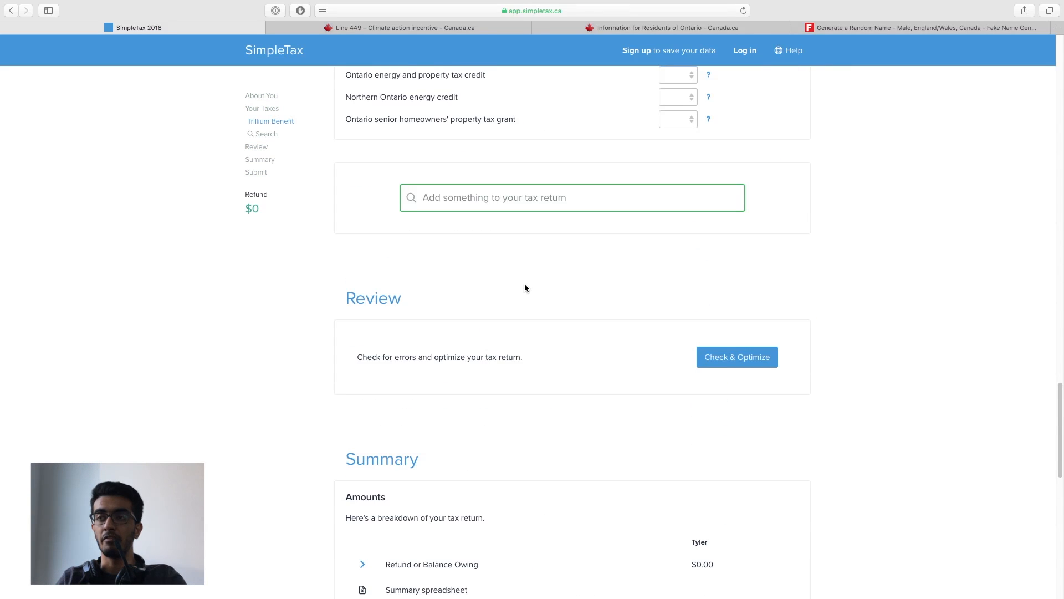
# Step: Search the items available for the tax return for "employ" and add Employment Income — T4
pyautogui.click(491, 201)
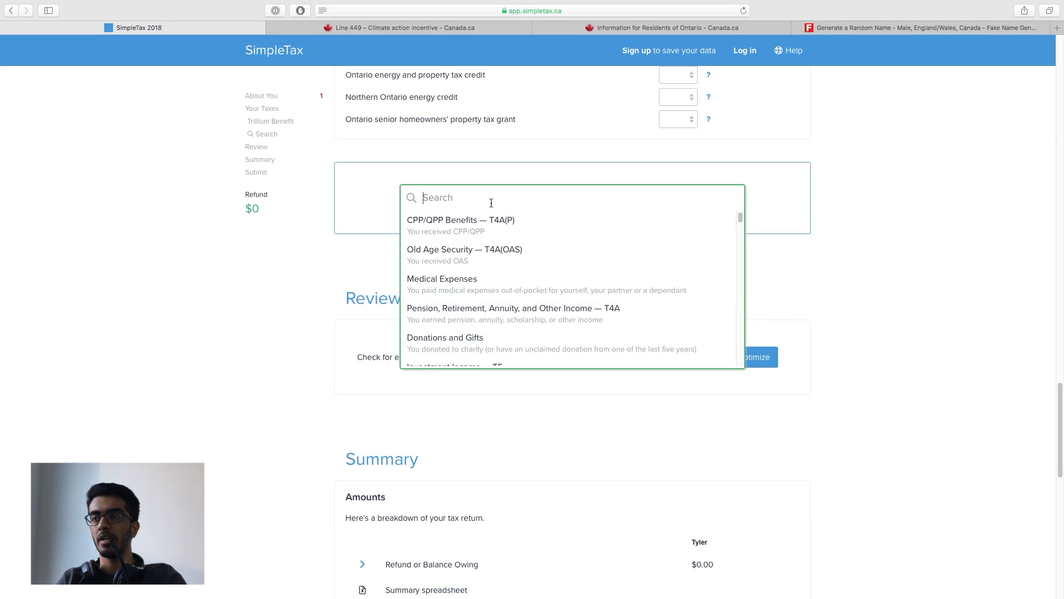
pyautogui.write('empl')
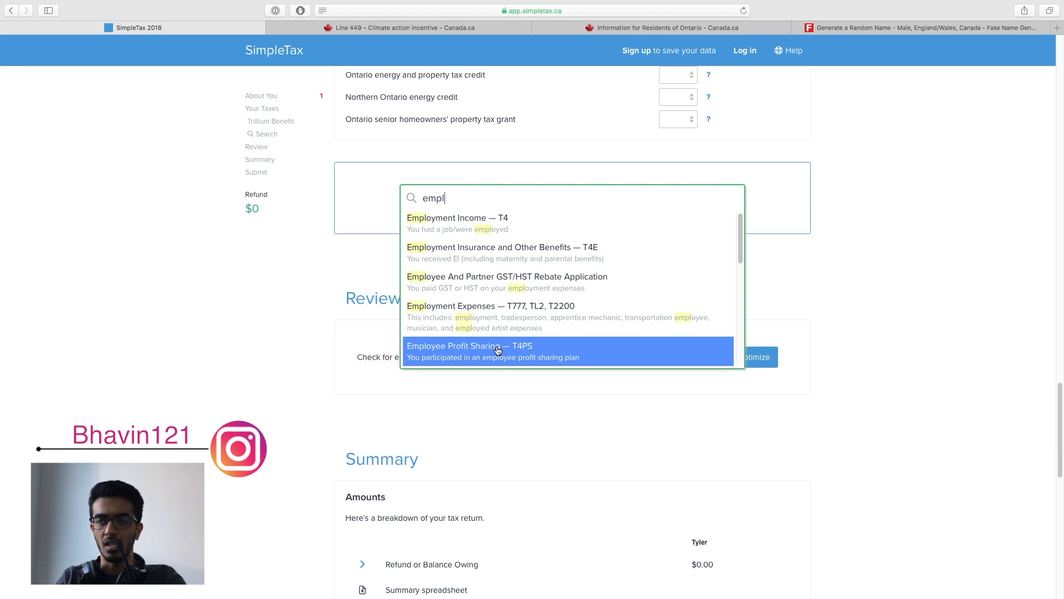
pyautogui.scroll(-5, 497, 321)
pyautogui.scroll(-2, 497, 322)
pyautogui.scroll(5, 496, 319)
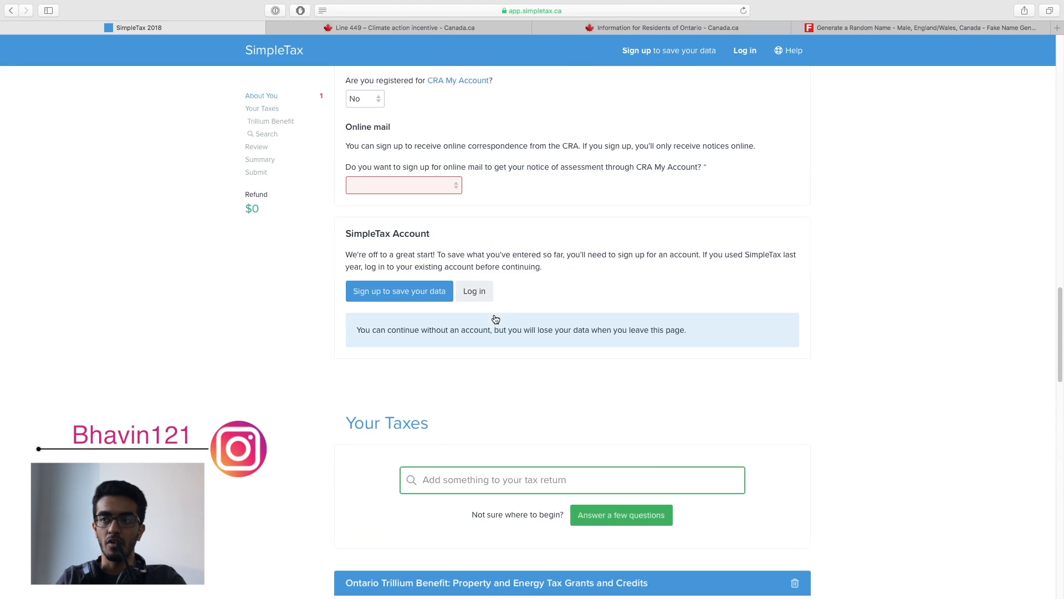
pyautogui.scroll(-3, 442, 324)
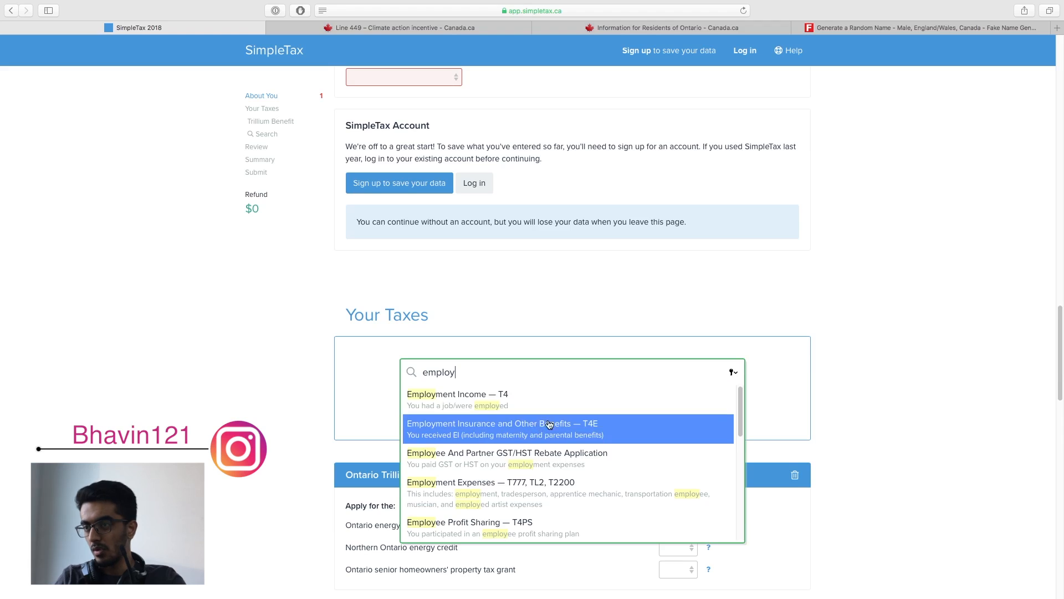
pyautogui.click(469, 413)
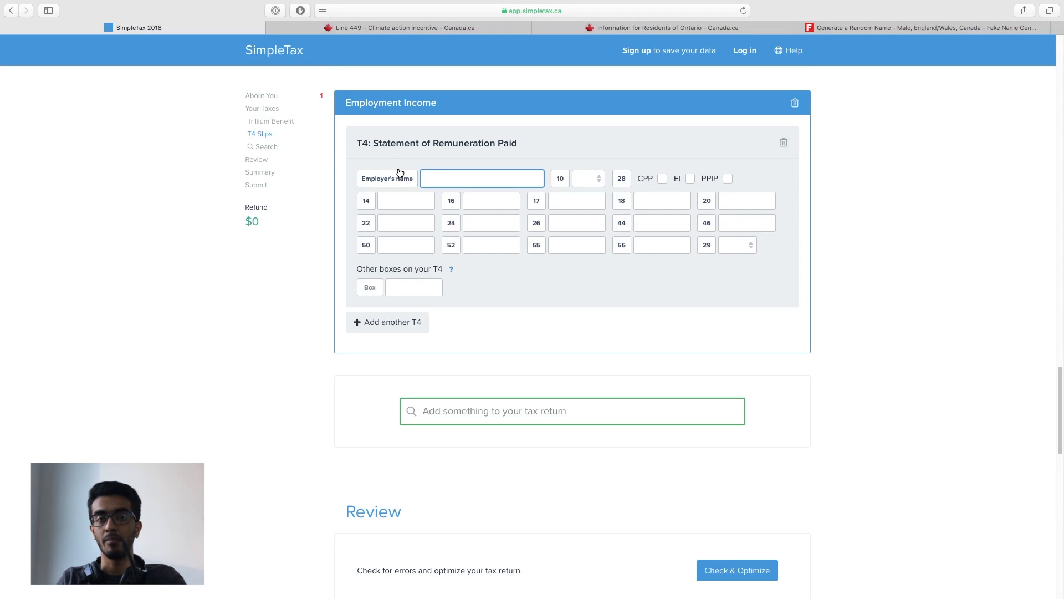
# Step: Enter the employer's name on the T4 slip and set box 10 to ON
pyautogui.write('Bhavin Merchant YouTube')
pyautogui.press('Tab')
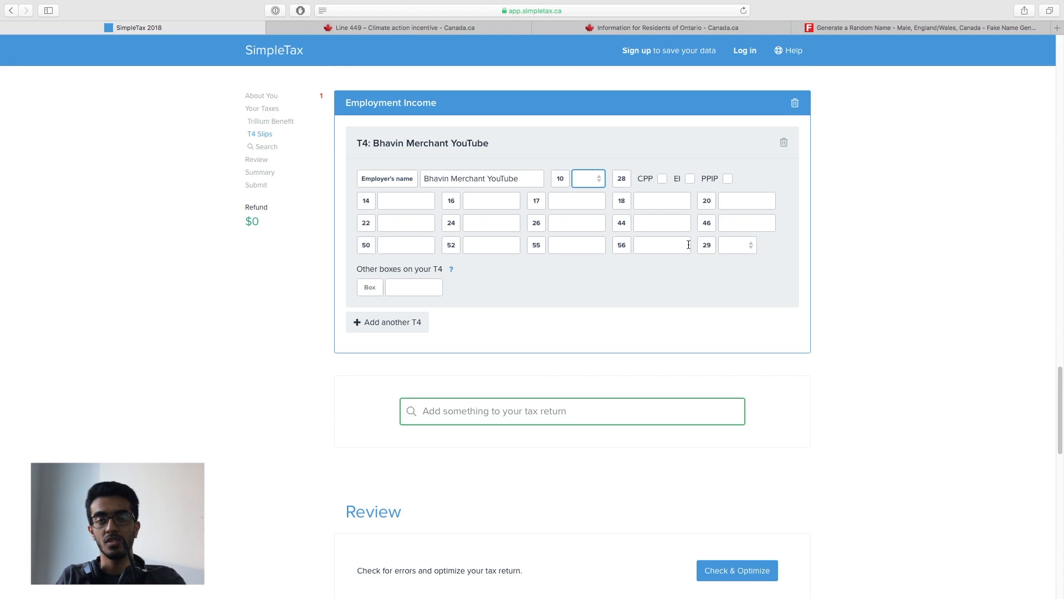
pyautogui.click(592, 181)
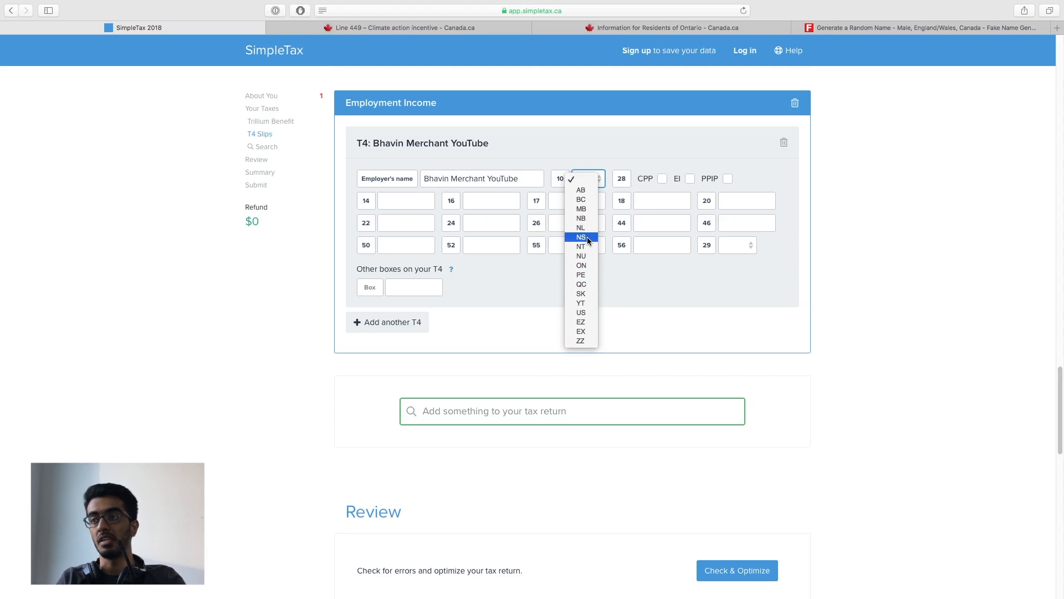
pyautogui.click(592, 265)
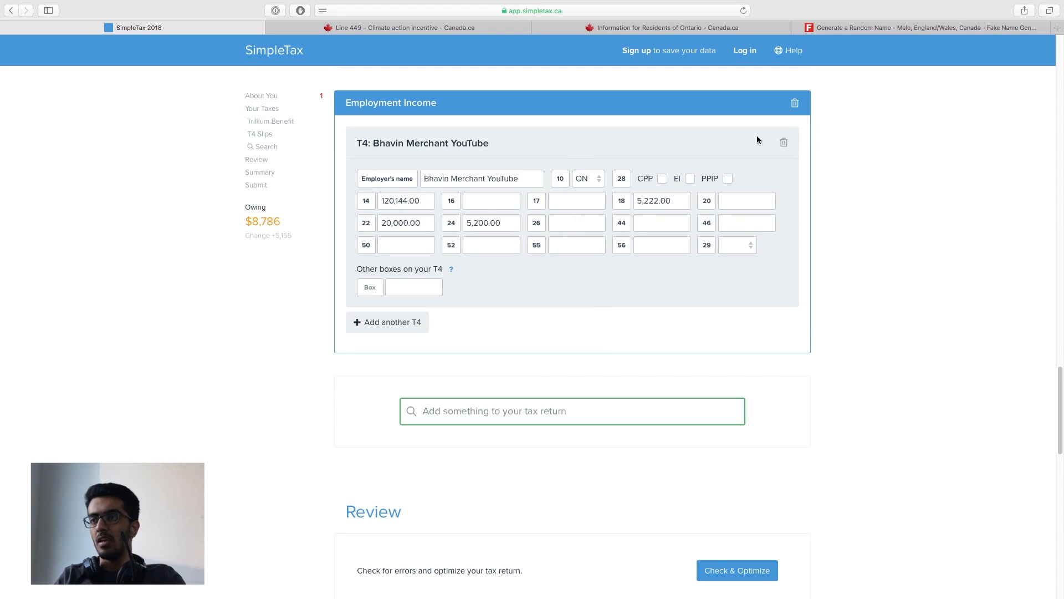
# Step: Set box 16 of the T4 slip to 4,562
pyautogui.click(504, 202)
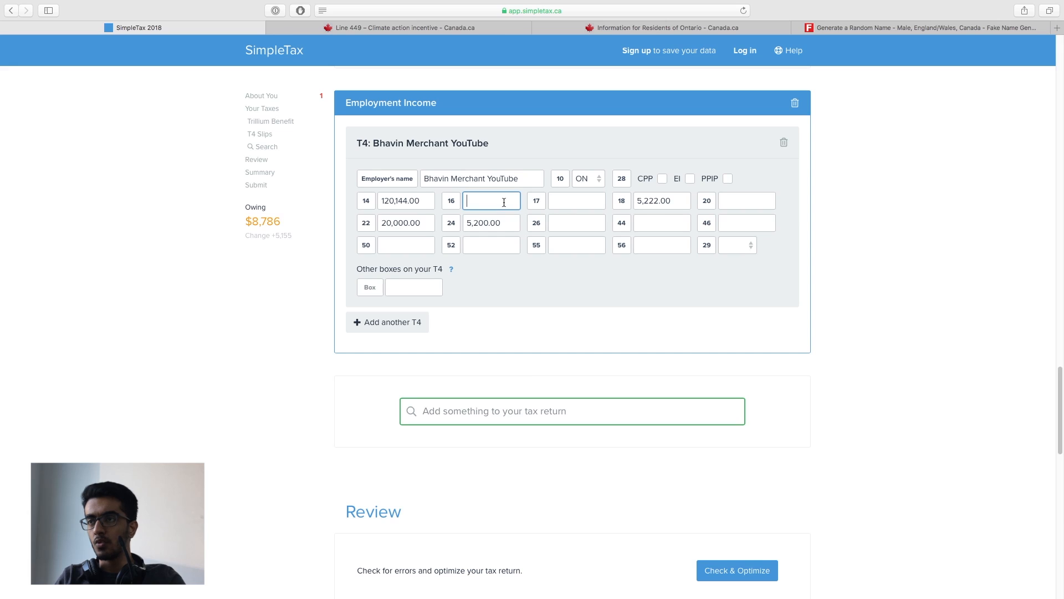
pyautogui.write('4,562')
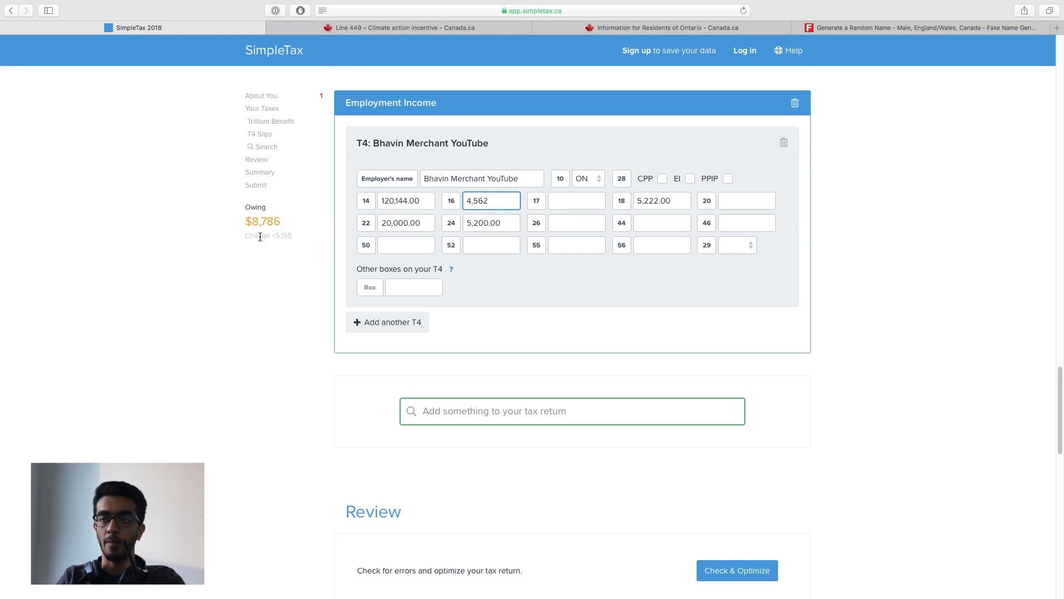
pyautogui.press('Tab')
# Step: Try amounts of 50,000 and 80,000 in box 14 of the T4 slip
pyautogui.hotkey('shift', 'Tab')
pyautogui.hotkey('shift', 'Tab')
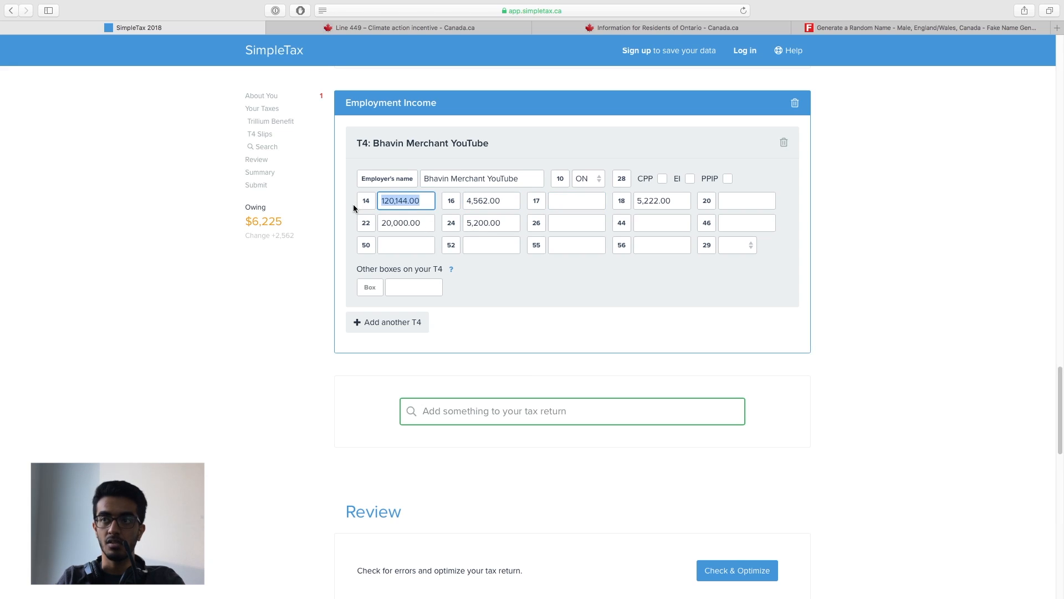
pyautogui.write('500000')
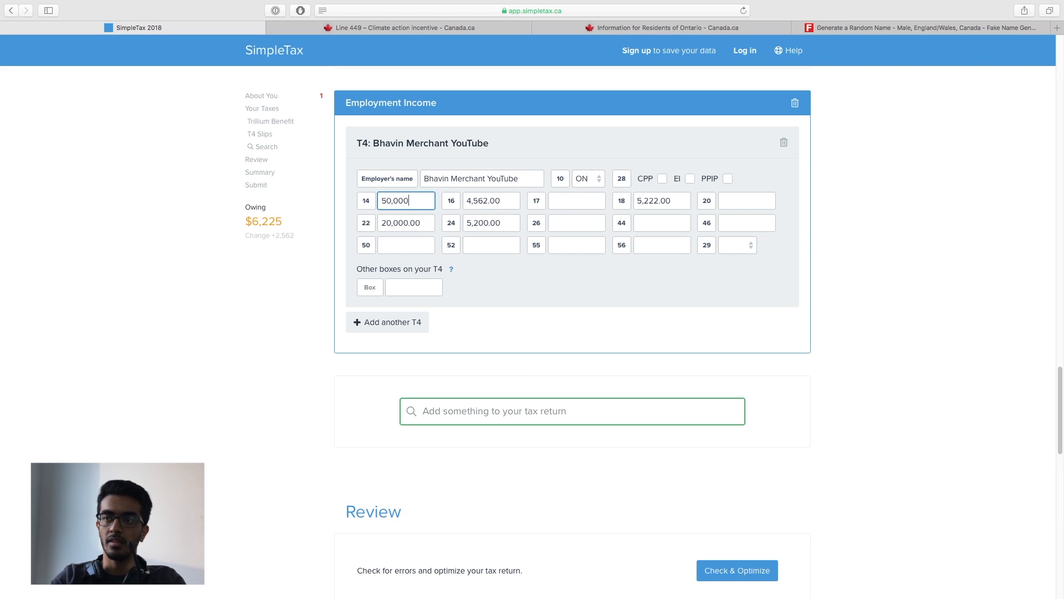
pyautogui.press('Tab')
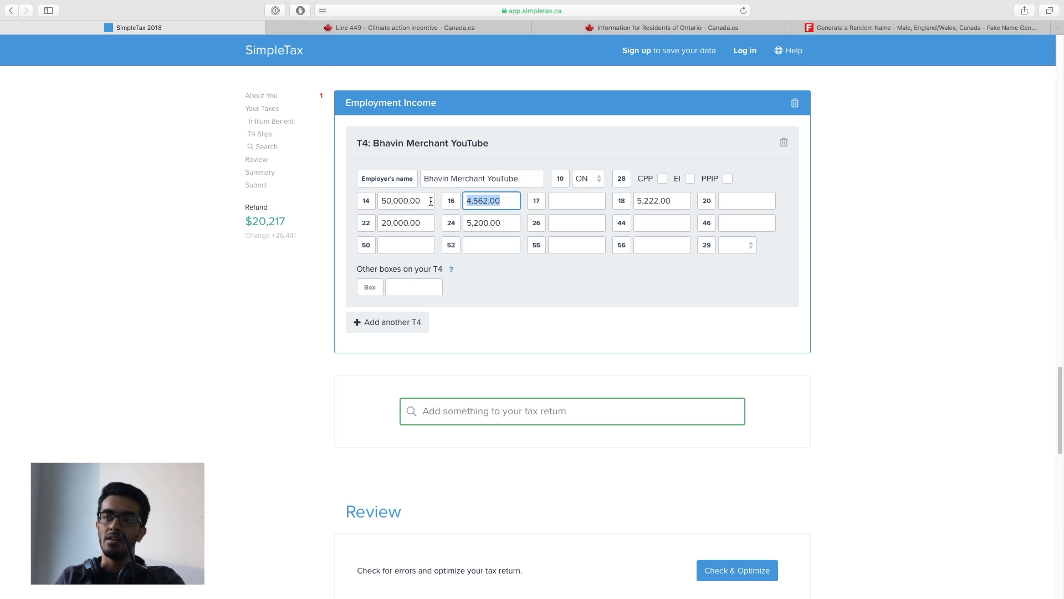
pyautogui.hotkey('shift', 'Tab')
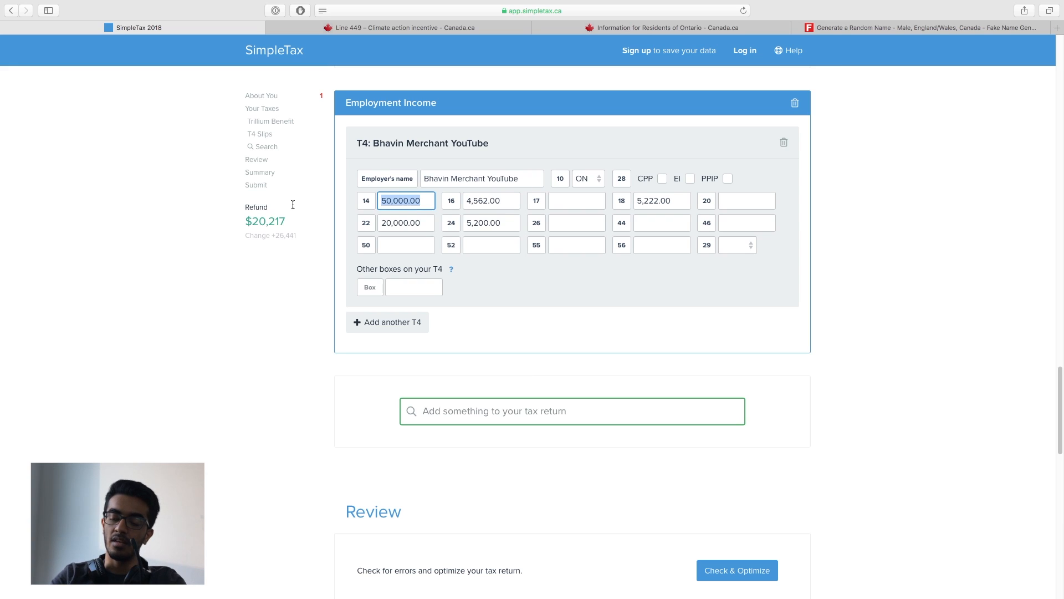
pyautogui.write('80000')
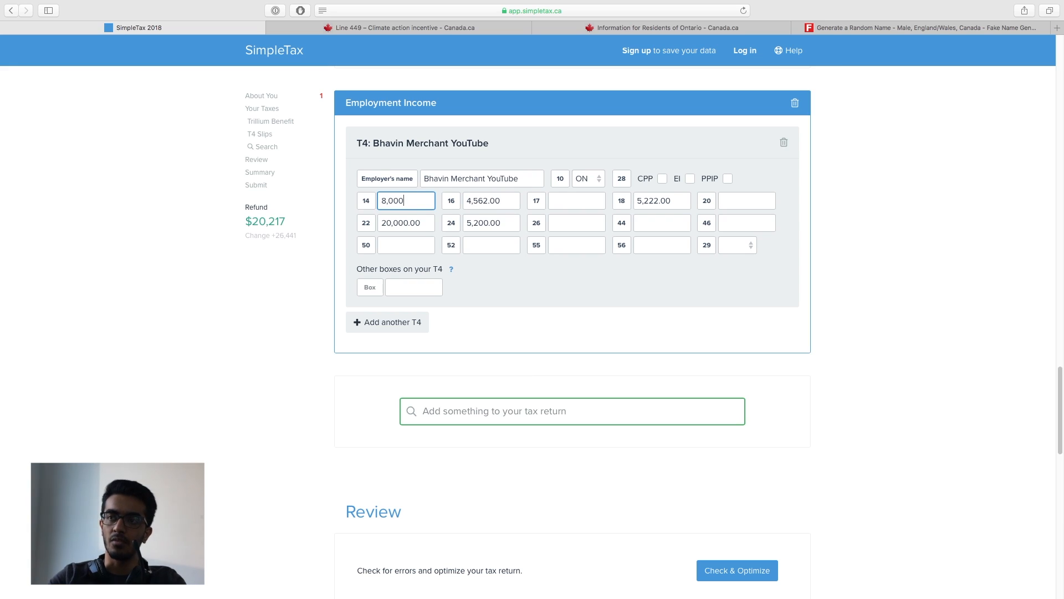
pyautogui.press('Tab')
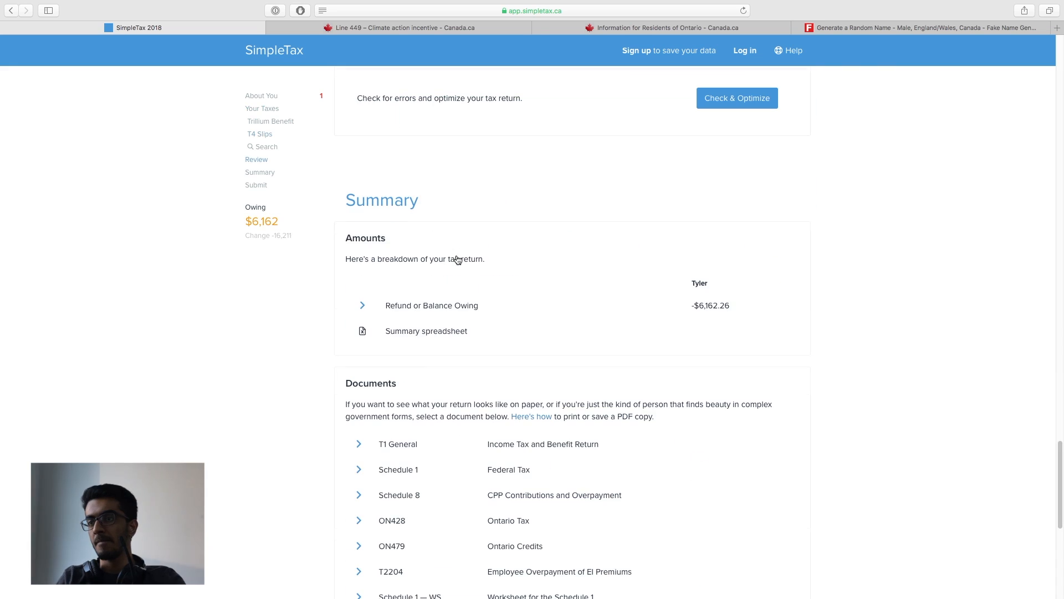
# Step: Search the items that can be added to the tax return for "scho"
pyautogui.scroll(12, 498, 411)
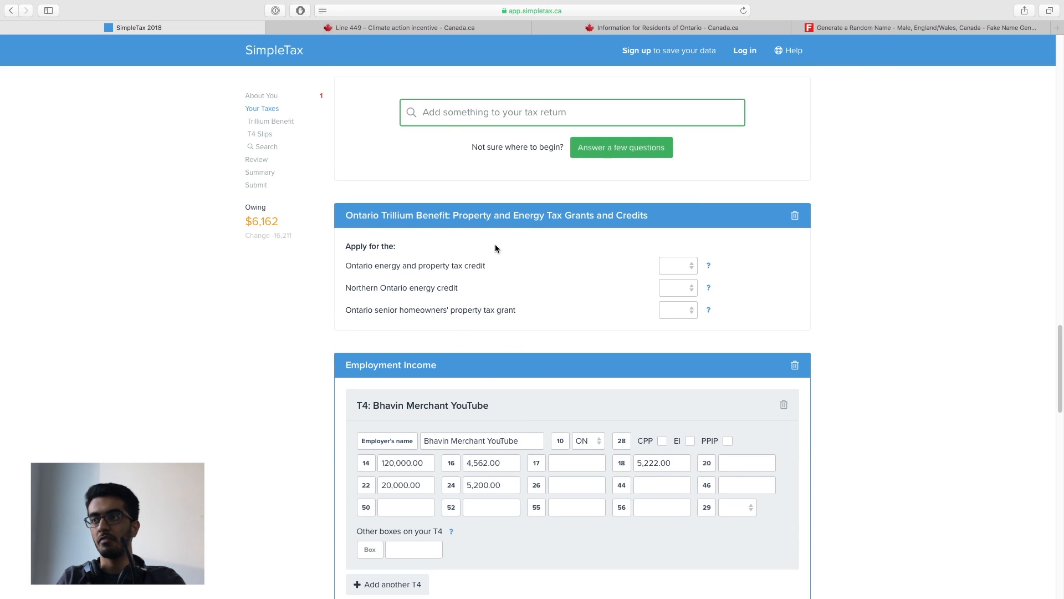
pyautogui.click(470, 114)
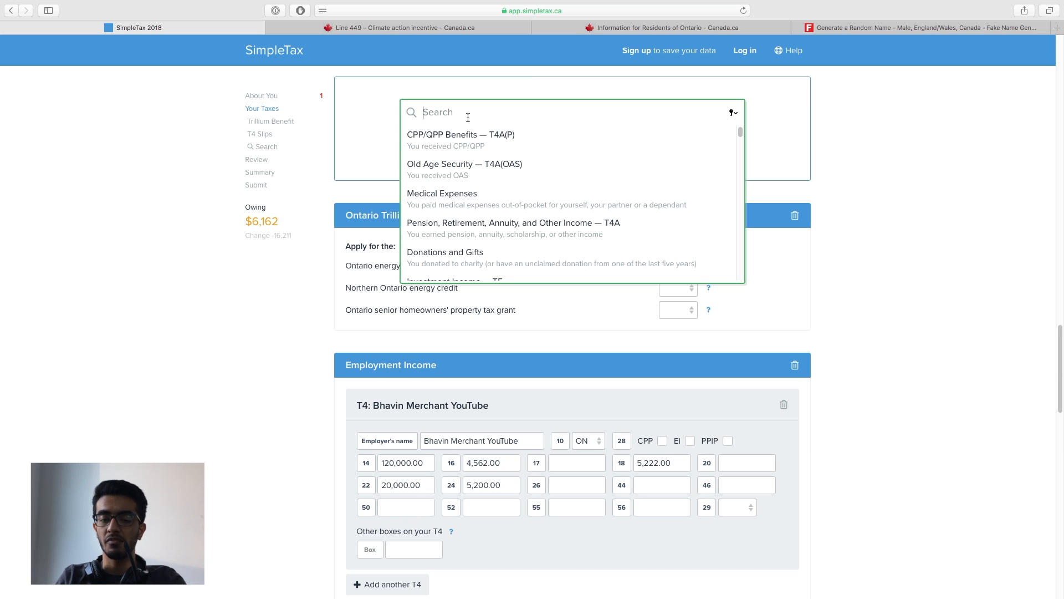
pyautogui.write('scho')
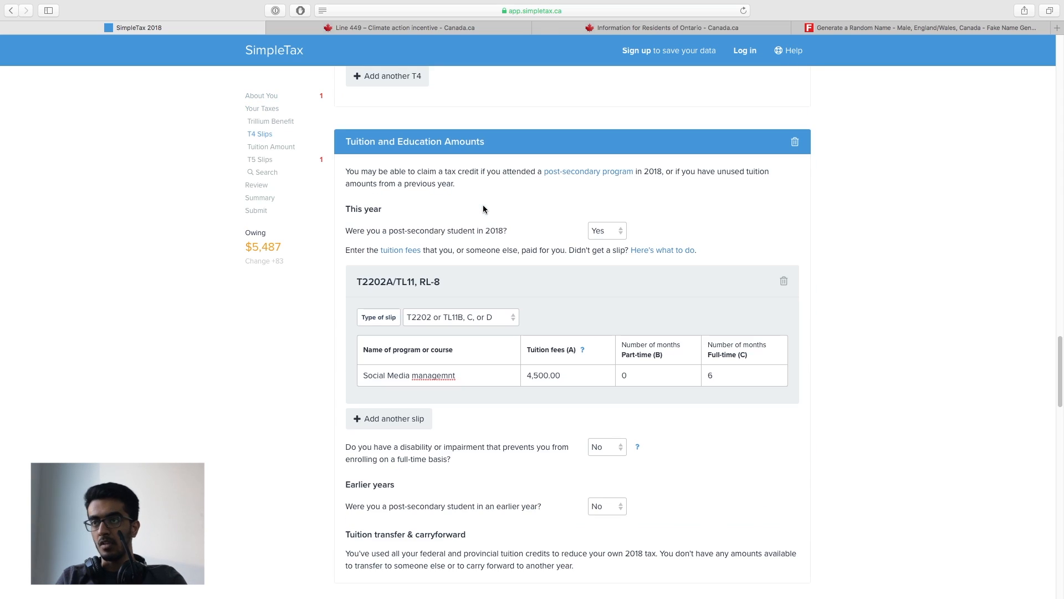
# Step: Go back to the mandatory online mail question in the About You section and answer it "No, not yet"
pyautogui.scroll(20, 364, 244)
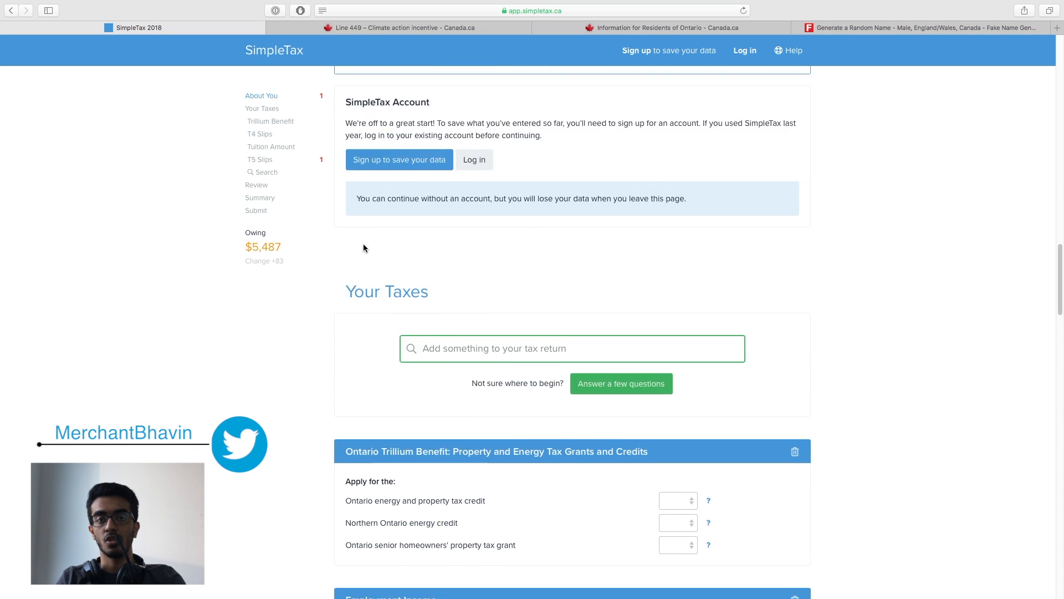
pyautogui.scroll(5, 349, 186)
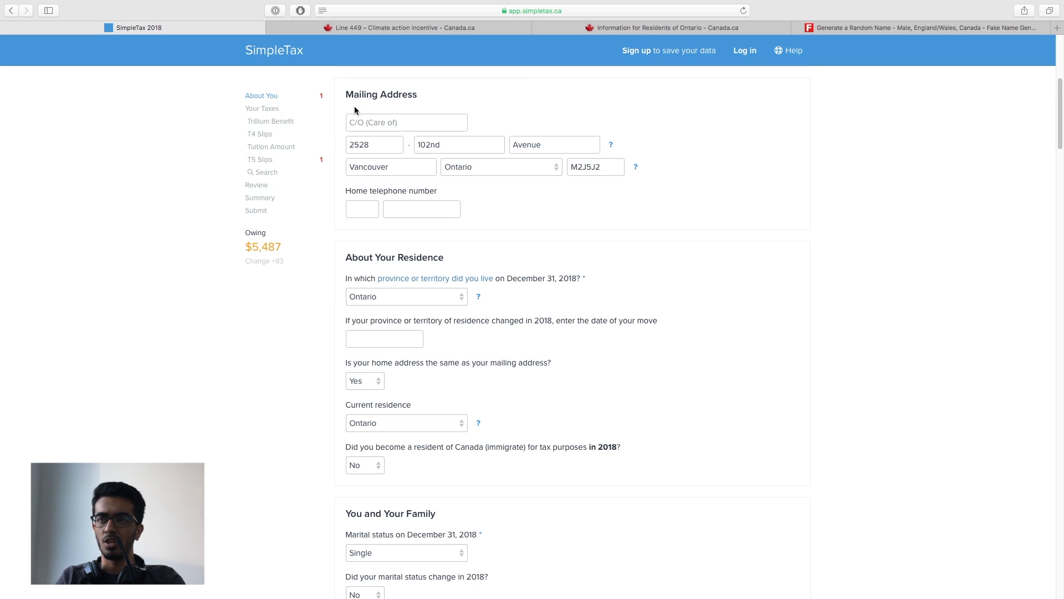
pyautogui.scroll(6, 527, 152)
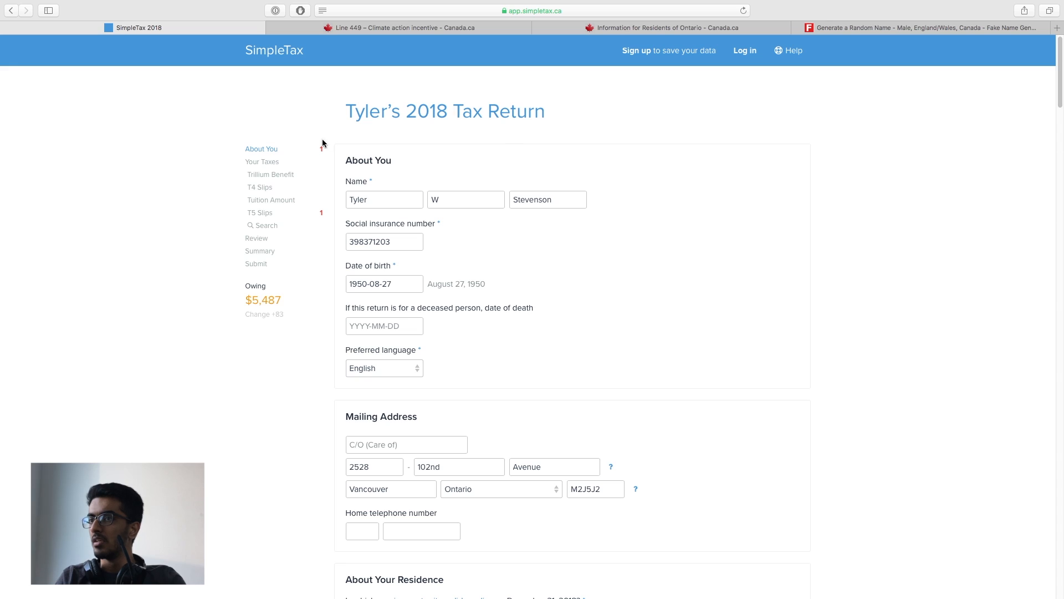
pyautogui.click(274, 149)
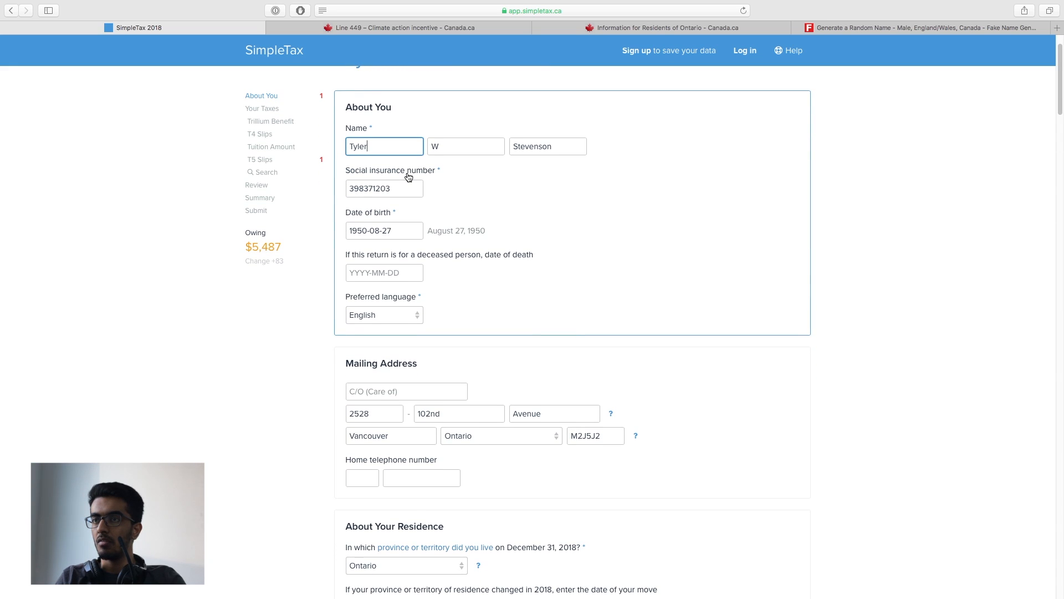
pyautogui.scroll(-12, 408, 176)
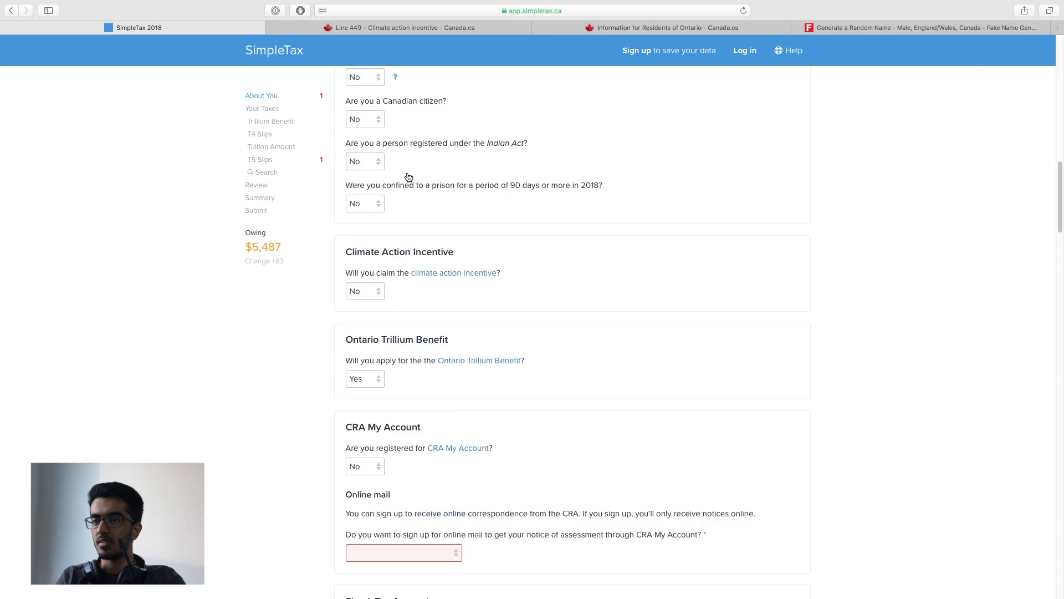
pyautogui.scroll(-6, 408, 176)
pyautogui.click(454, 420)
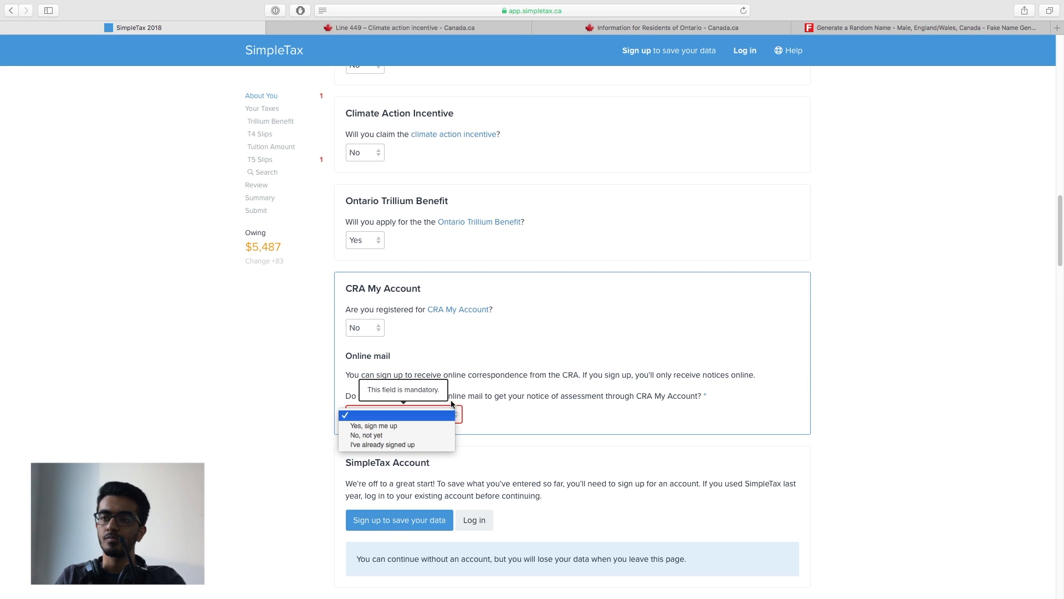
pyautogui.click(427, 434)
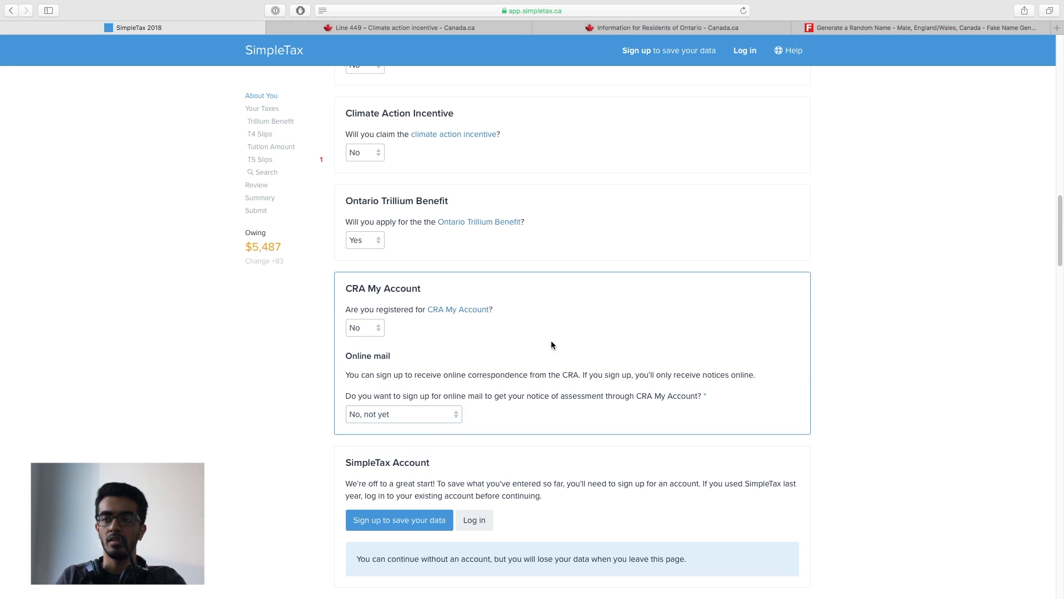
pyautogui.scroll(4, 551, 345)
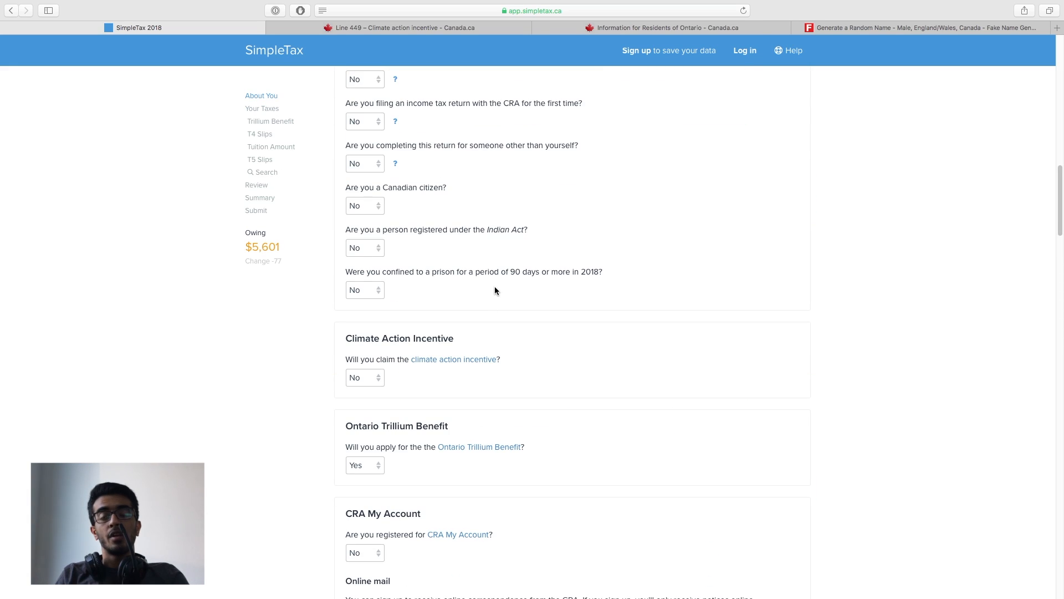
pyautogui.scroll(-10, 490, 280)
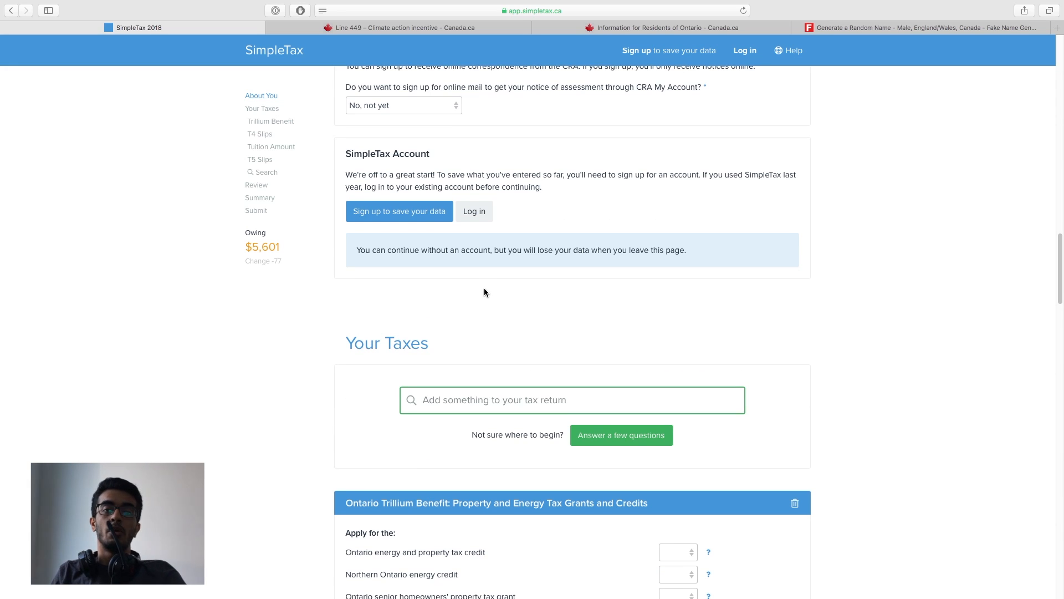
# Step: Add another blank T4 slip below the existing one and delete it again
pyautogui.scroll(-12, 499, 290)
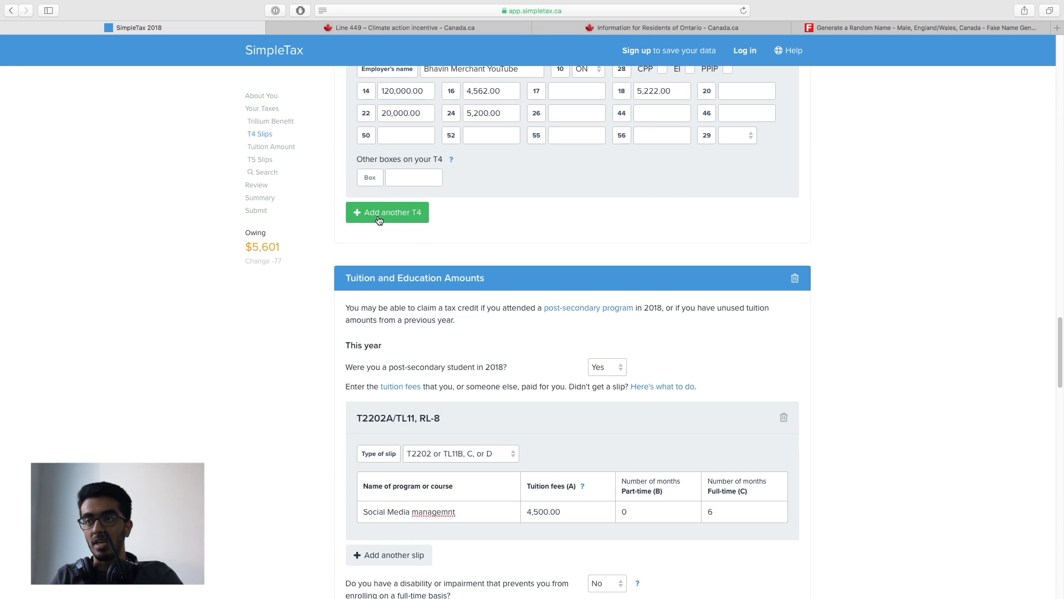
pyautogui.click(379, 219)
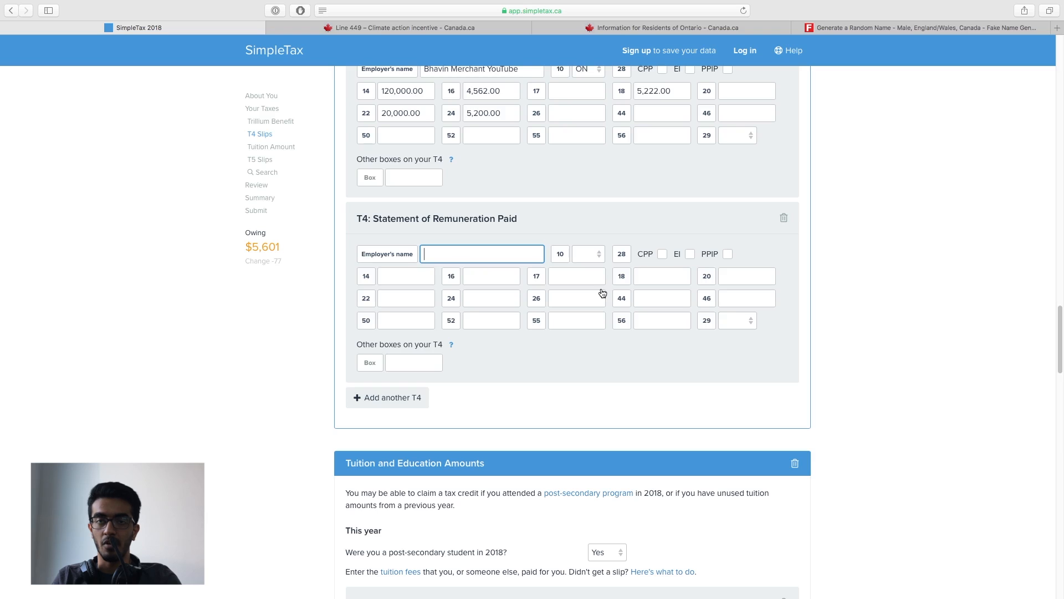
pyautogui.click(784, 217)
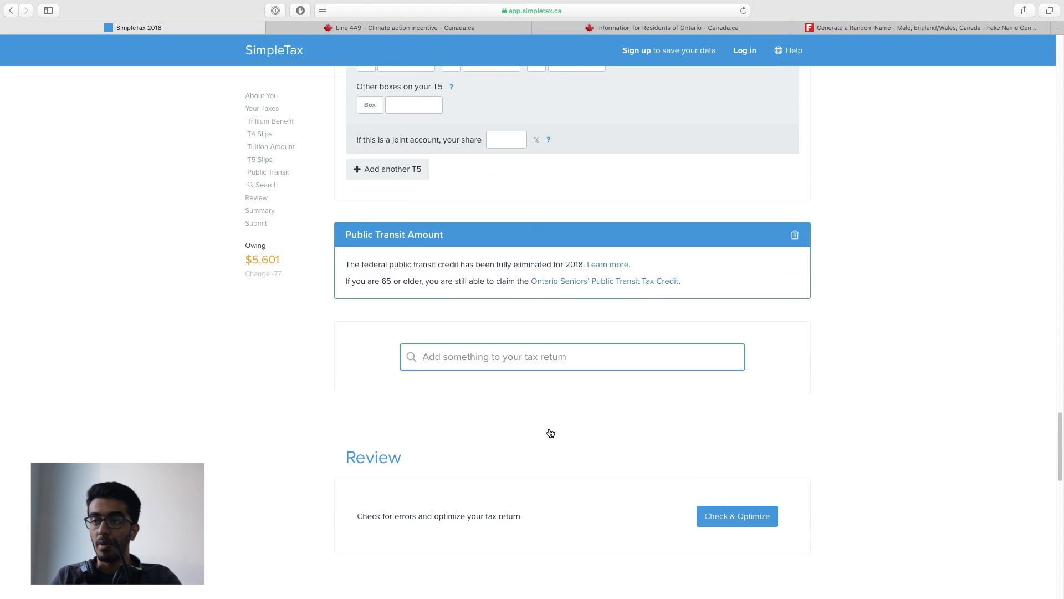
# Step: Add the Annual Union, Professional or Like Dues section to the tax return
pyautogui.scroll(-3, 550, 432)
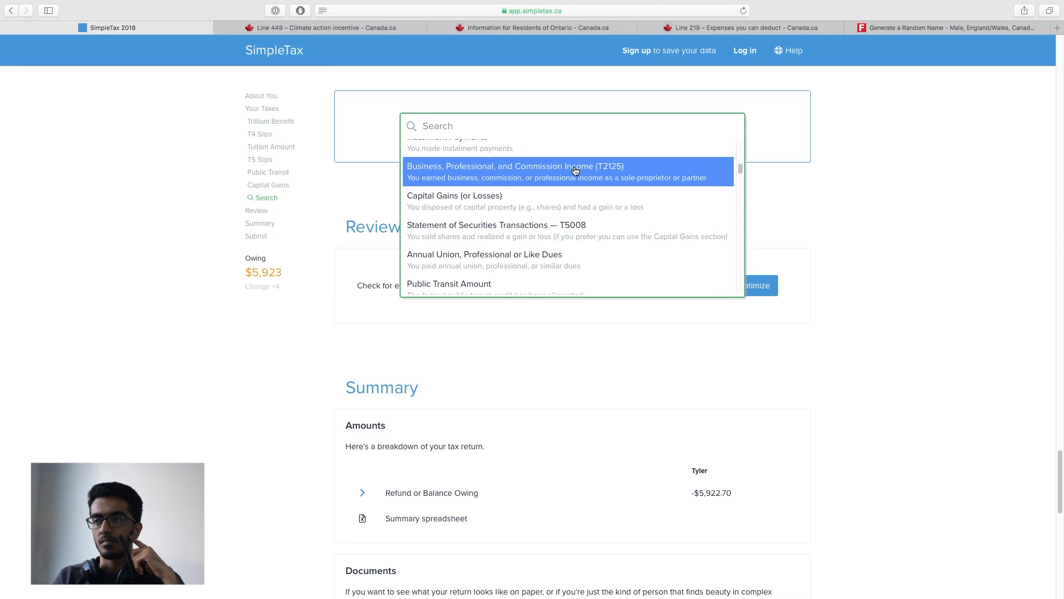
pyautogui.scroll(-1, 574, 171)
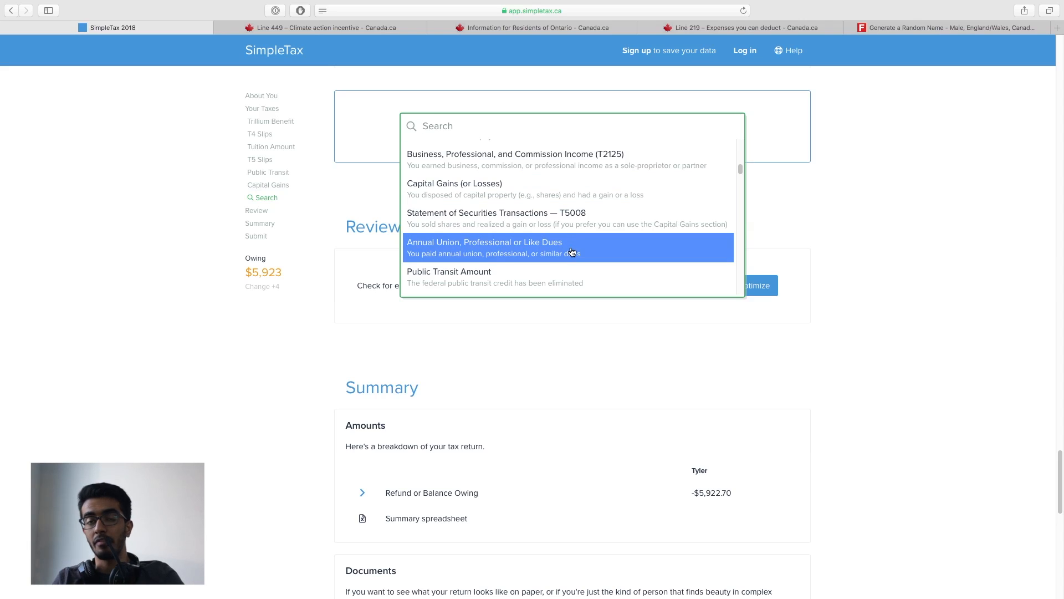
pyautogui.click(531, 257)
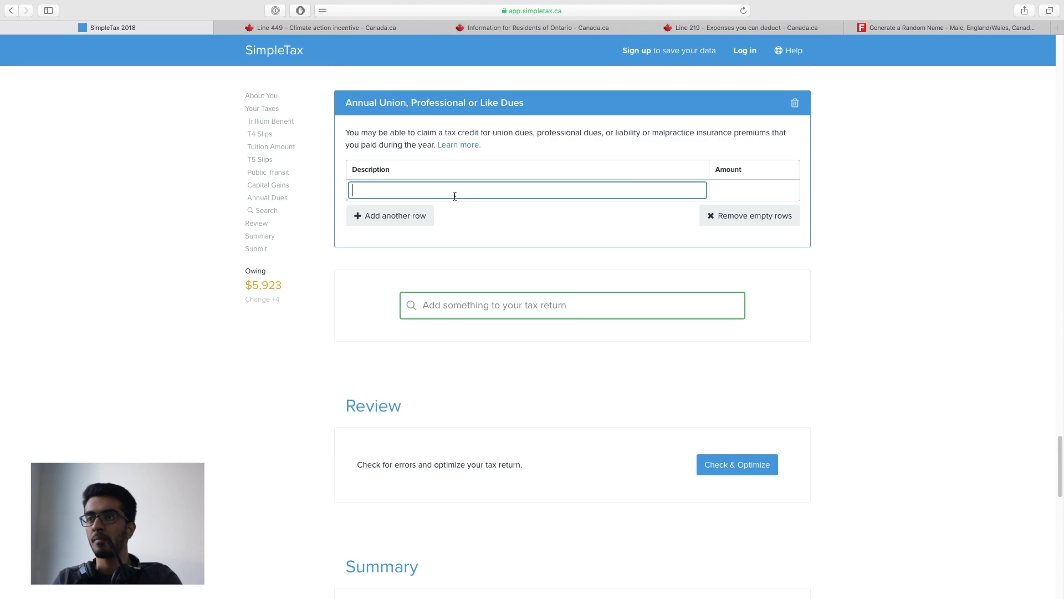
# Step: Enter "Union 123" as the dues description with an amount of 7,000
pyautogui.write('Union')
pyautogui.press('BackSpace')
pyautogui.press('BackSpace')
pyautogui.write('n 123')
pyautogui.press('Tab')
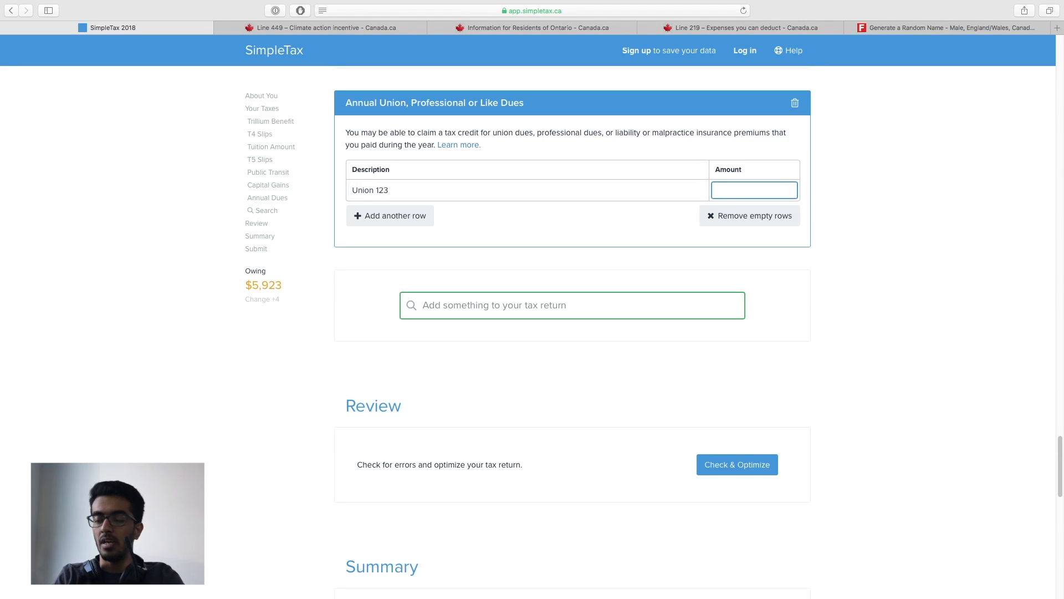
pyautogui.write('7,000')
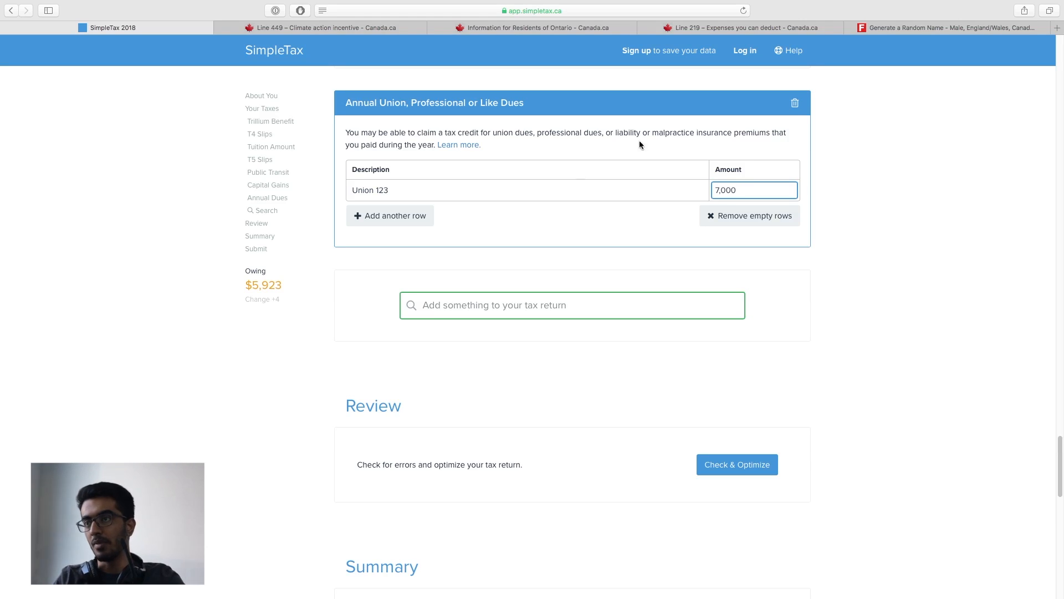
pyautogui.click(865, 216)
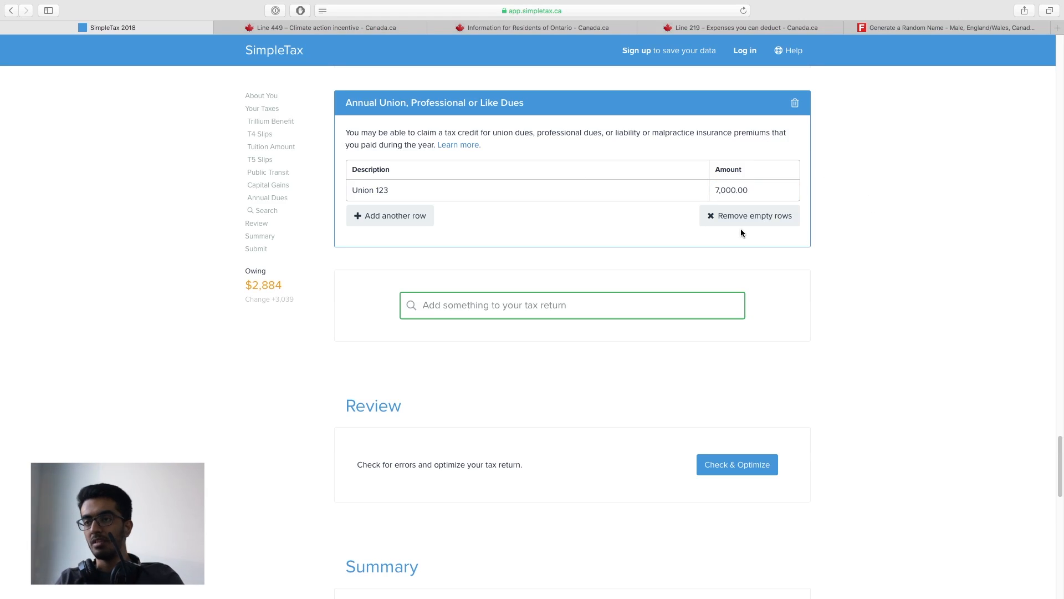
# Step: Run the check for errors and optimization on the completed tax return
pyautogui.scroll(-6, 740, 228)
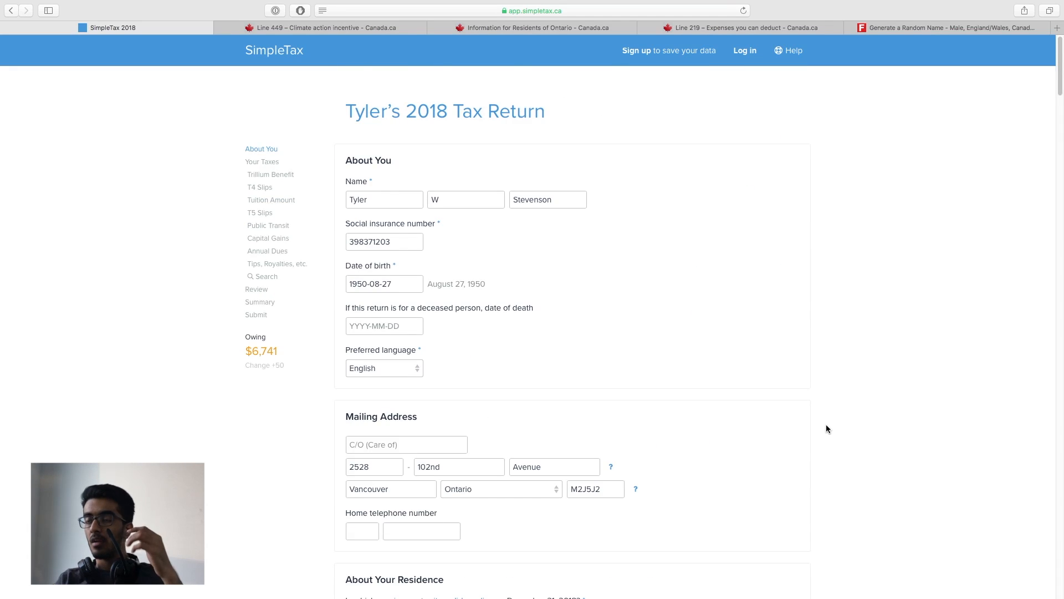
pyautogui.scroll(-10, 826, 429)
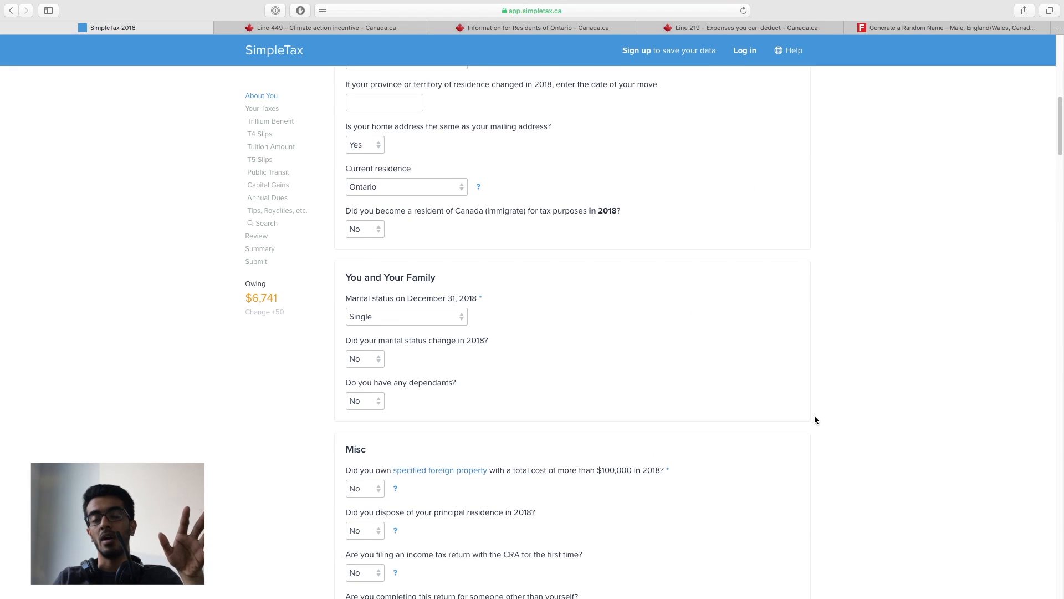
pyautogui.scroll(-15, 774, 394)
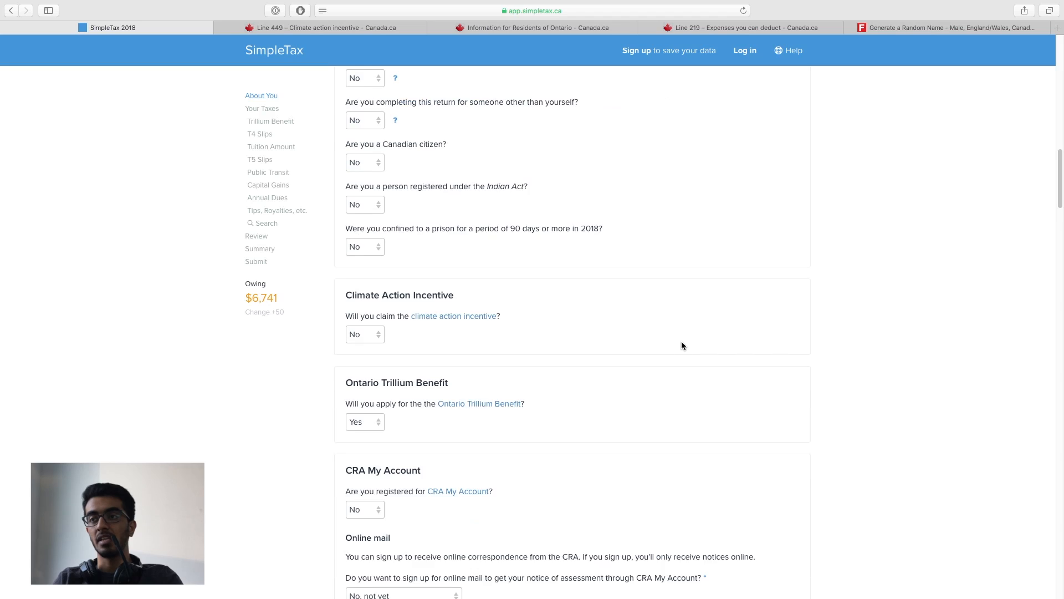
pyautogui.scroll(-20, 679, 339)
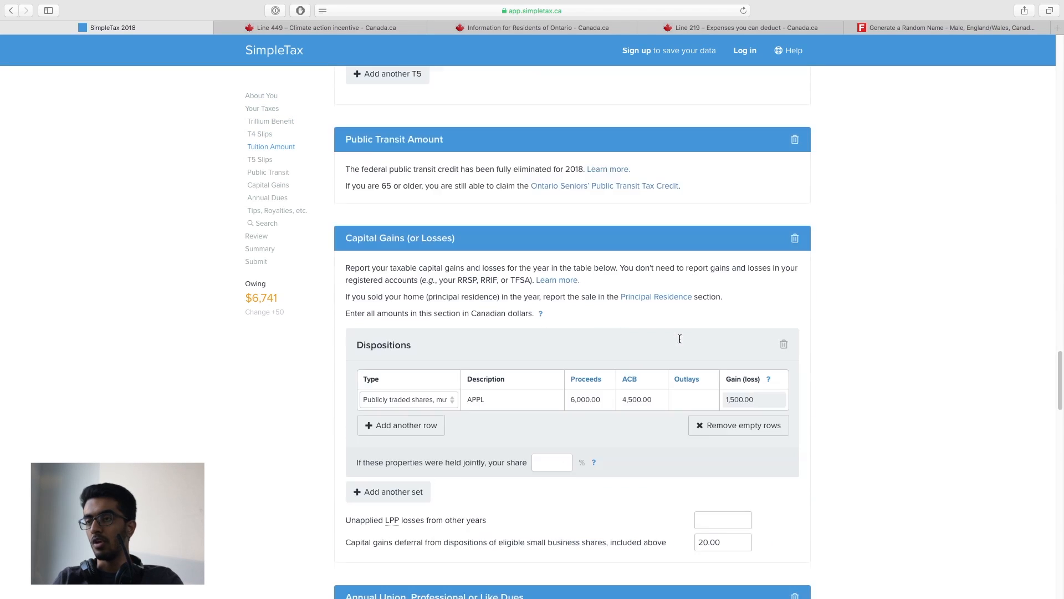
pyautogui.scroll(10, 680, 342)
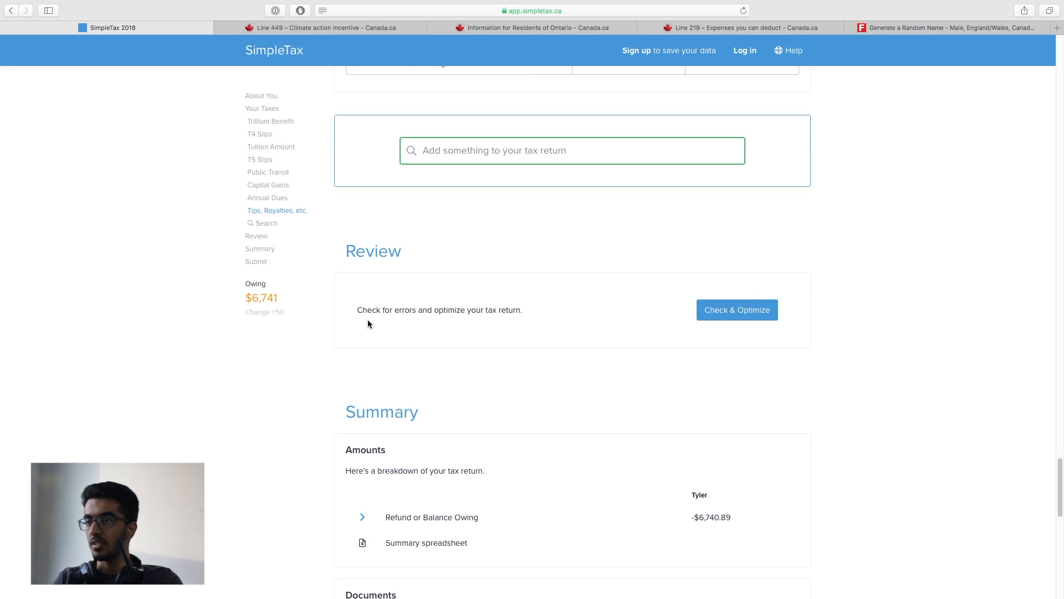
pyautogui.click(755, 309)
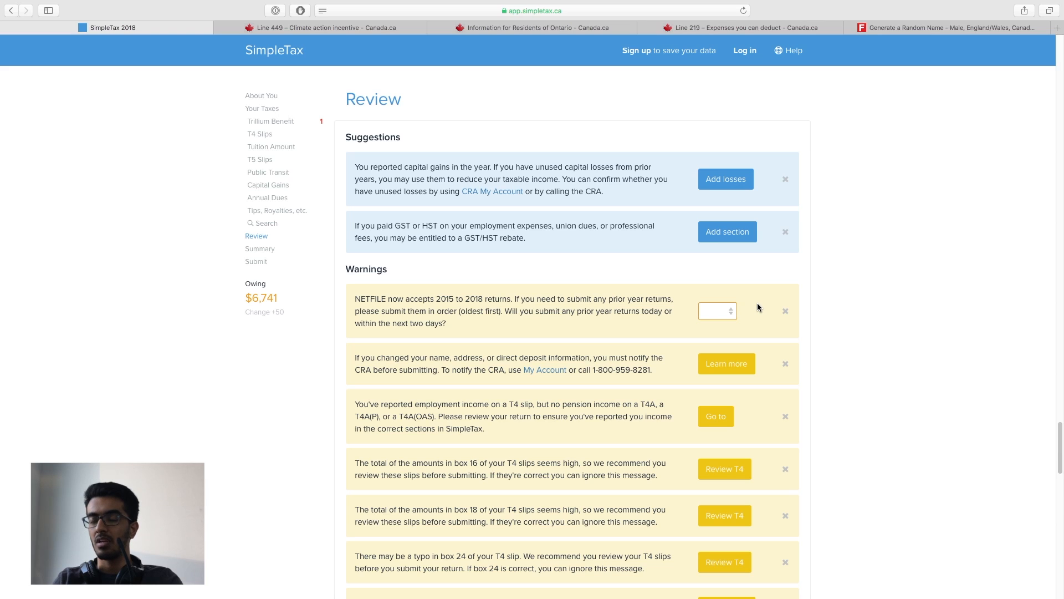
# Step: Answer the review question about submitting prior year returns through NETFILE within two days with "No"
pyautogui.scroll(-10, 513, 250)
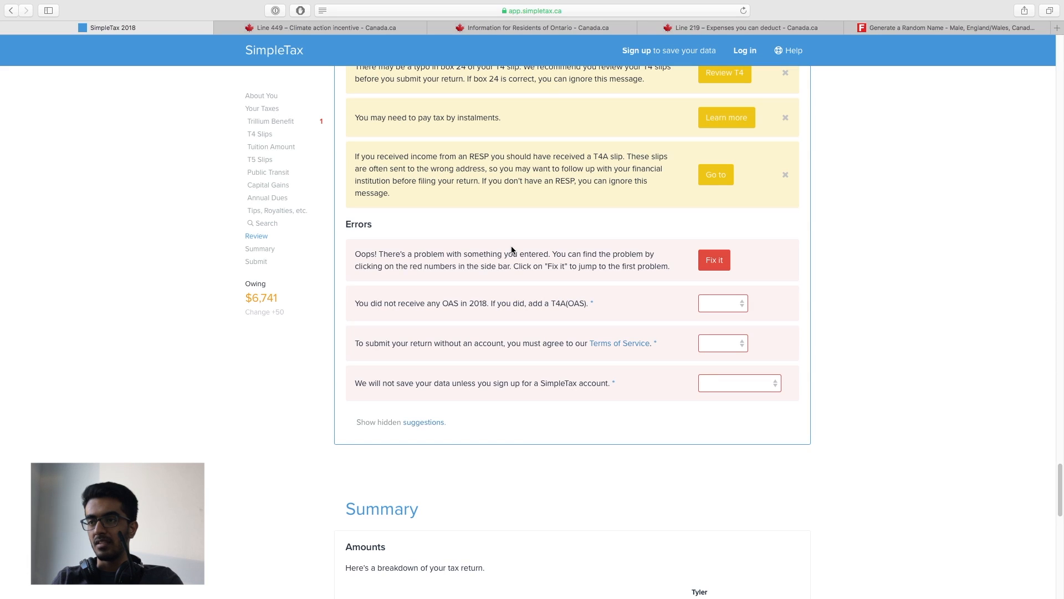
pyautogui.scroll(10, 506, 247)
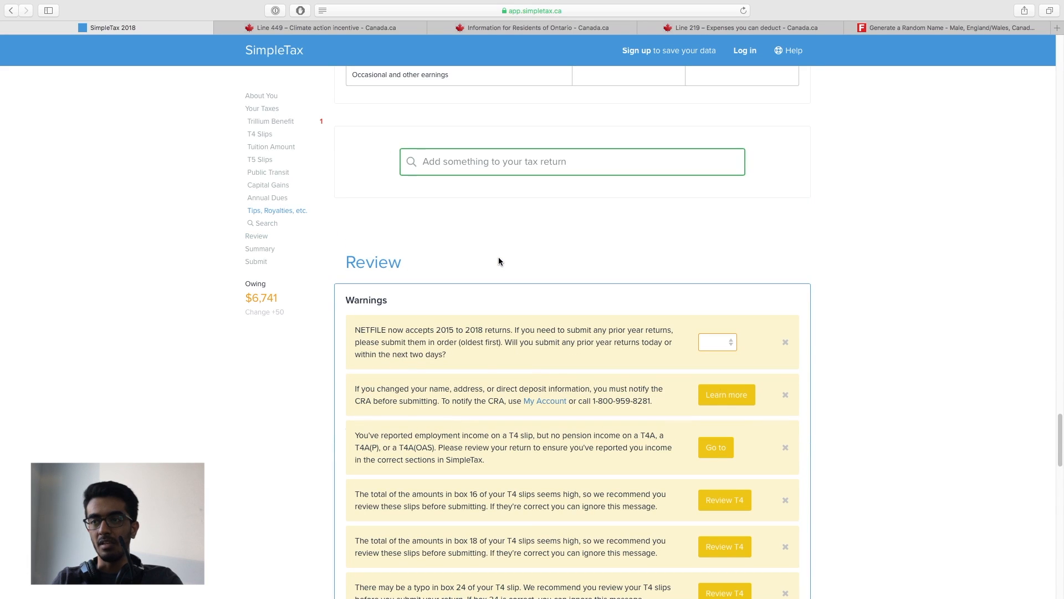
pyautogui.click(717, 342)
pyautogui.click(712, 364)
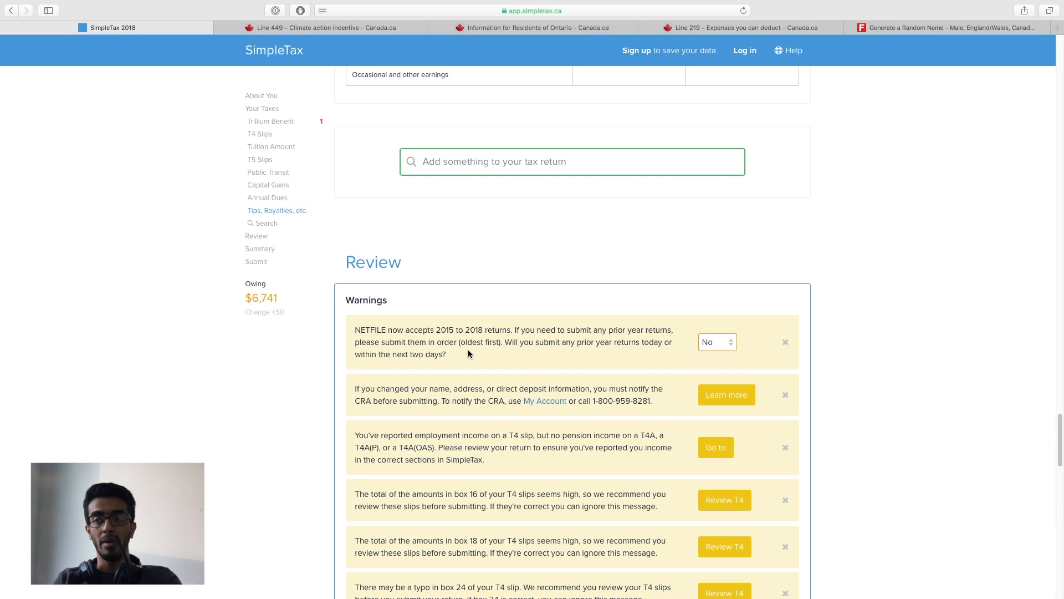
# Step: Go through the remaining review warnings and jump to the first entry problem flagged under Errors
pyautogui.scroll(-10, 483, 349)
pyautogui.scroll(5, 449, 310)
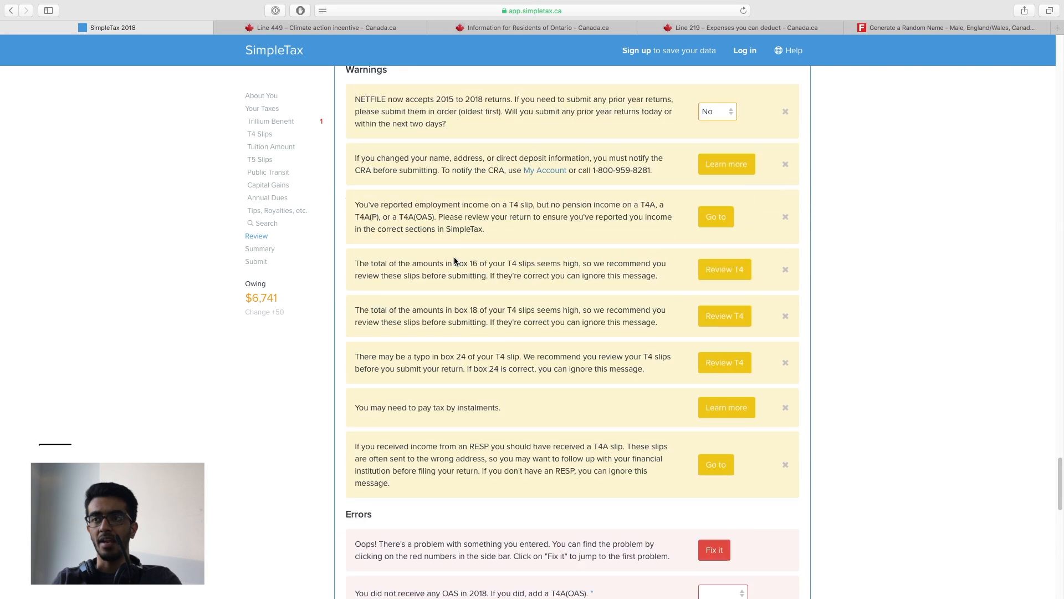
pyautogui.scroll(3, 455, 260)
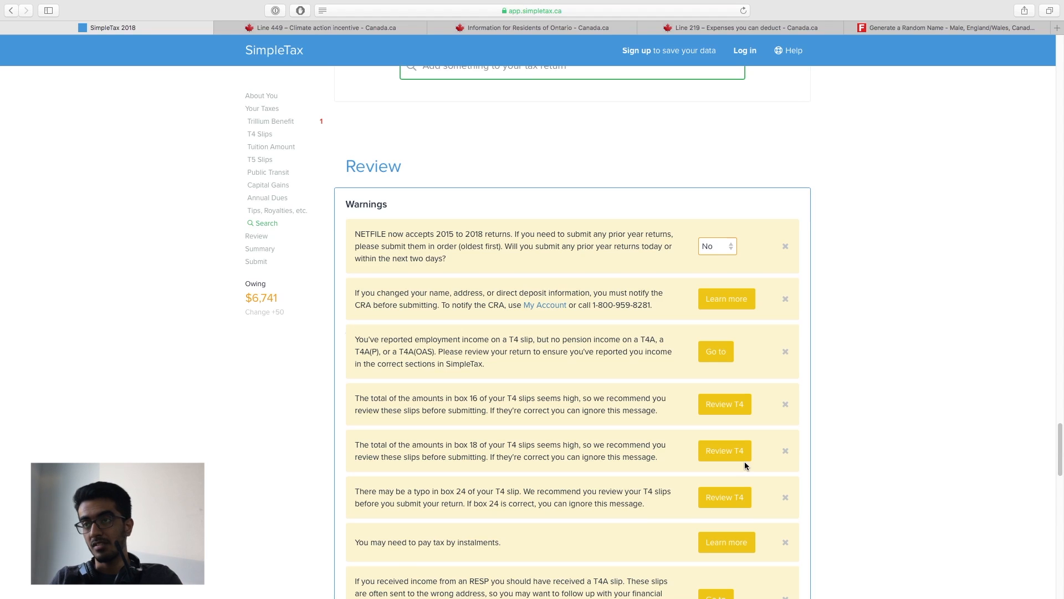
pyautogui.scroll(-10, 743, 466)
pyautogui.scroll(4, 553, 314)
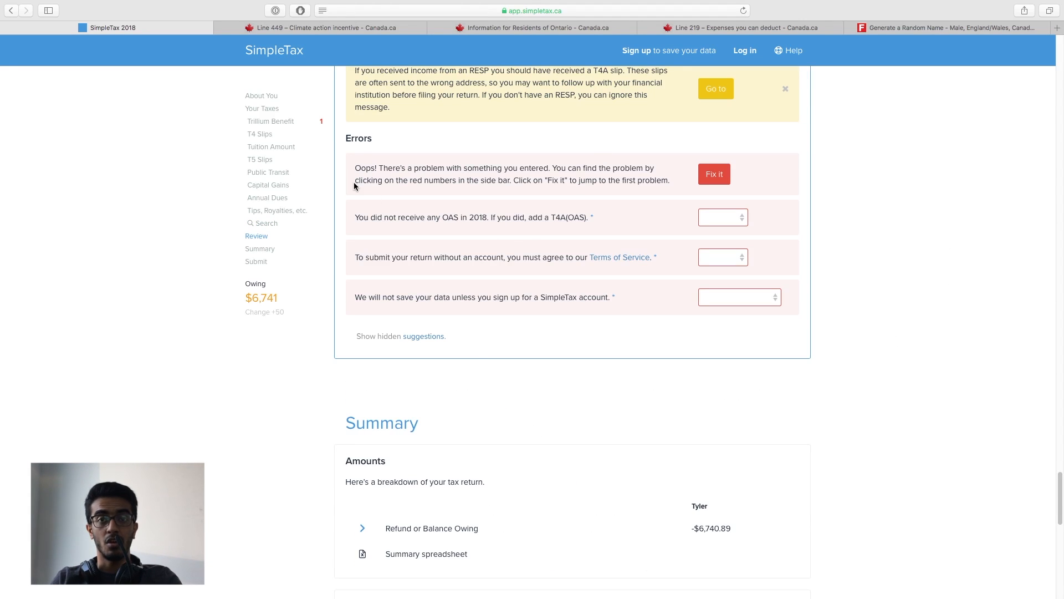
pyautogui.click(721, 176)
# Step: Answer "No" to the Ontario energy and property tax credit, Northern Ontario energy credit and senior homeowners' property tax grant
pyautogui.click(681, 156)
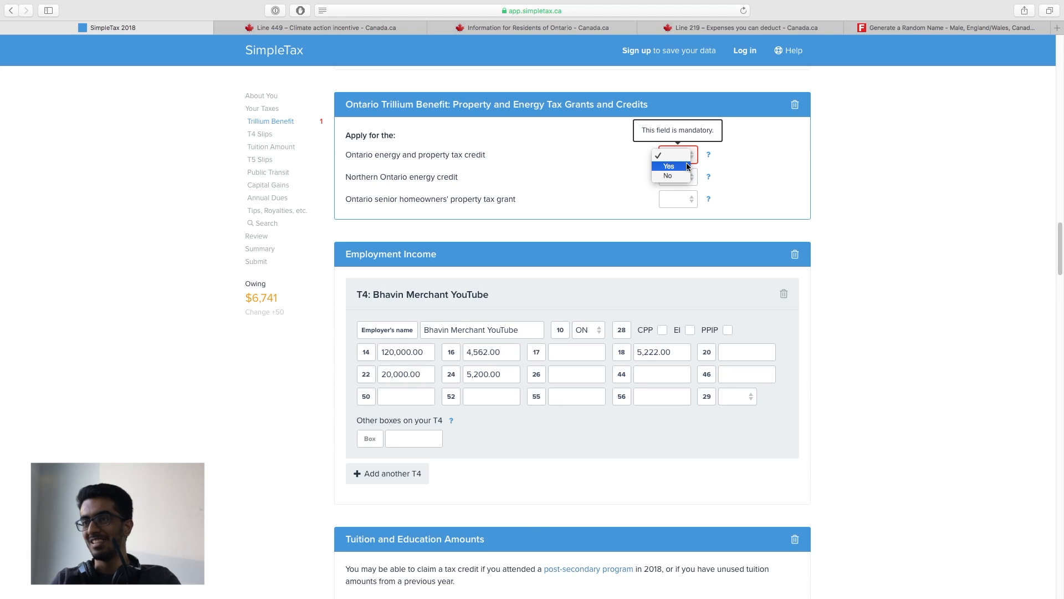
pyautogui.click(680, 176)
pyautogui.click(691, 178)
pyautogui.click(676, 197)
pyautogui.click(679, 200)
pyautogui.click(677, 219)
pyautogui.click(679, 155)
pyautogui.click(673, 147)
pyautogui.click(679, 156)
pyautogui.click(668, 165)
# Step: Resolve the remaining review errors by confirming the OAS statement, agreeing to the Terms of Service and acknowledging that data is not saved
pyautogui.scroll(-20, 720, 222)
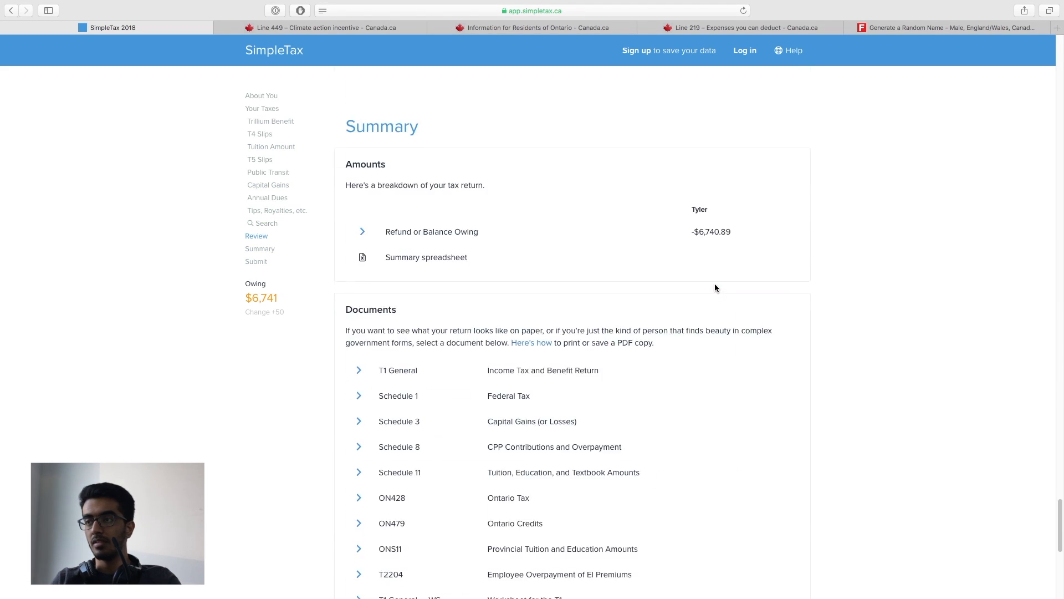
pyautogui.scroll(5, 717, 284)
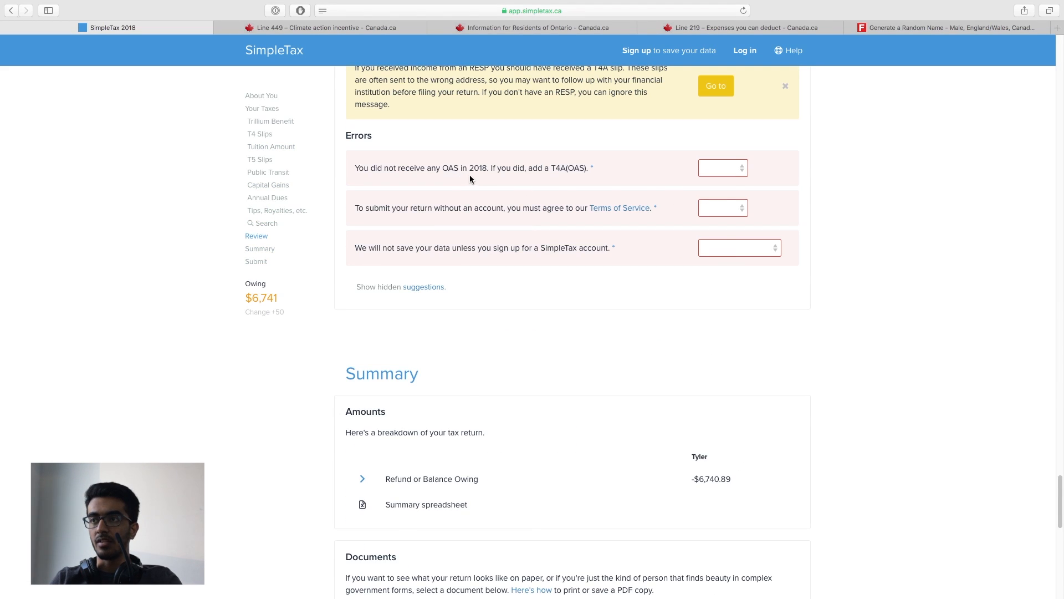
pyautogui.click(715, 170)
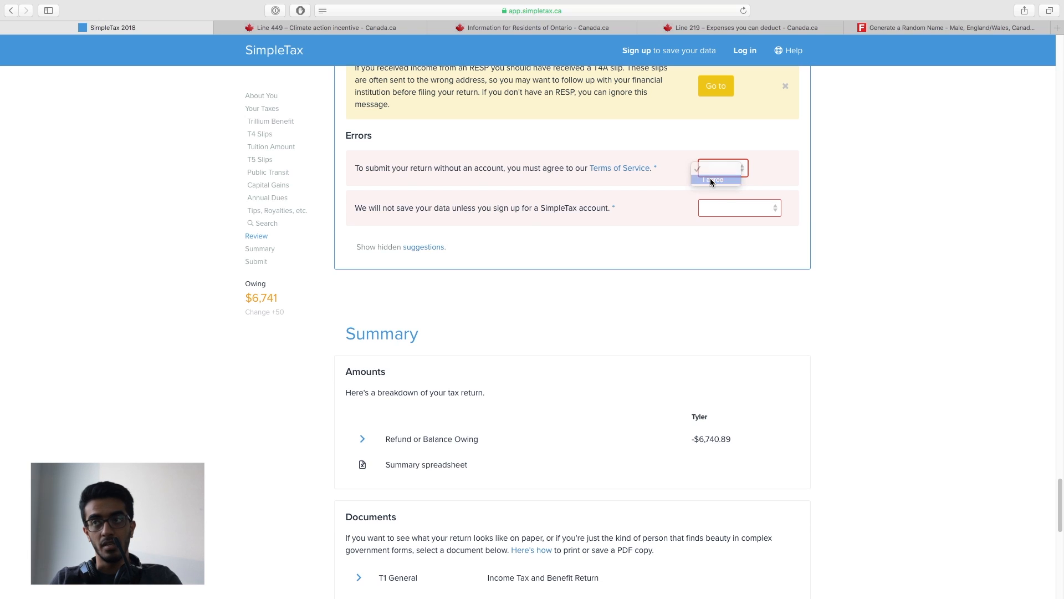
pyautogui.click(710, 180)
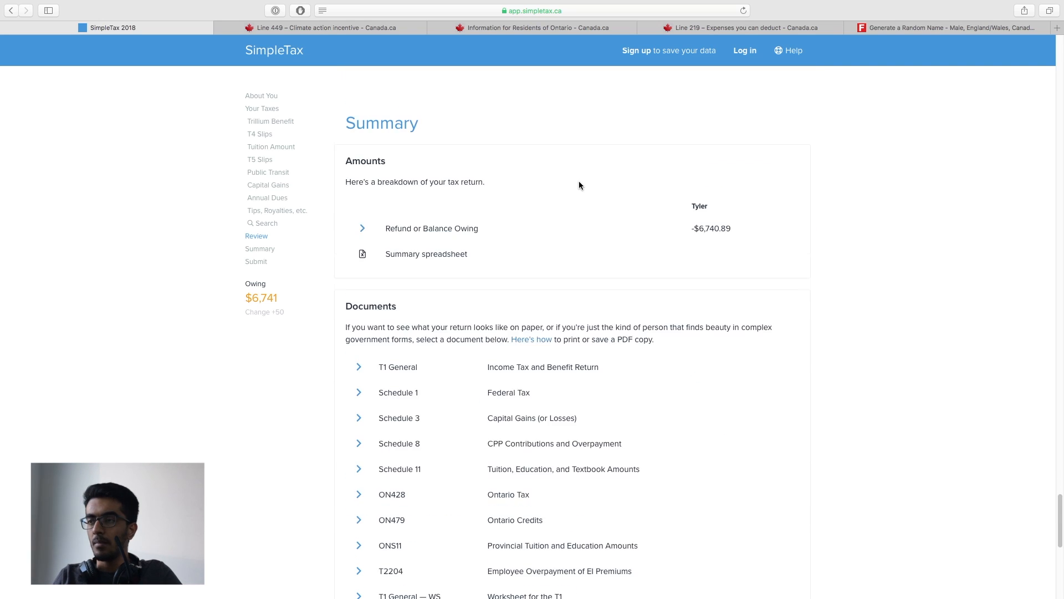
# Step: Look over the reviewed return's summary, its list of documents and the submit options
pyautogui.scroll(5, 578, 185)
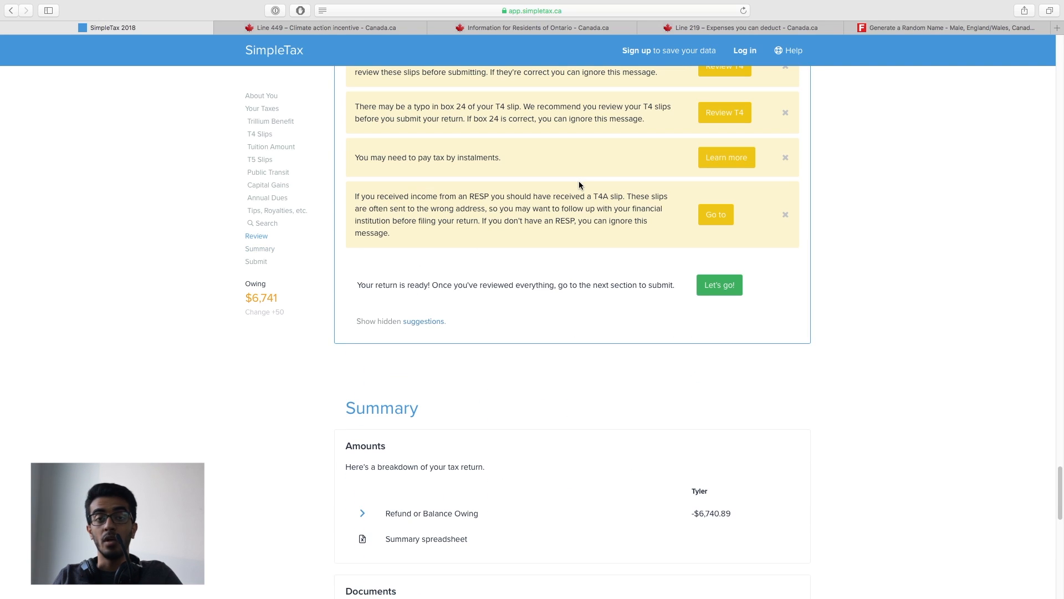
pyautogui.scroll(-7, 580, 194)
pyautogui.scroll(-7, 582, 217)
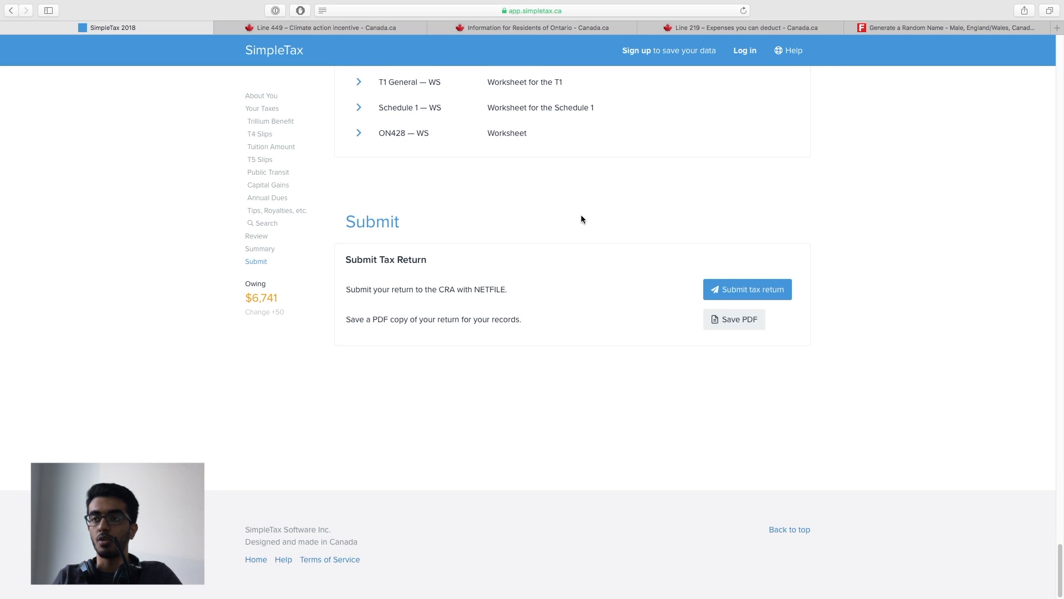
pyautogui.scroll(4, 582, 217)
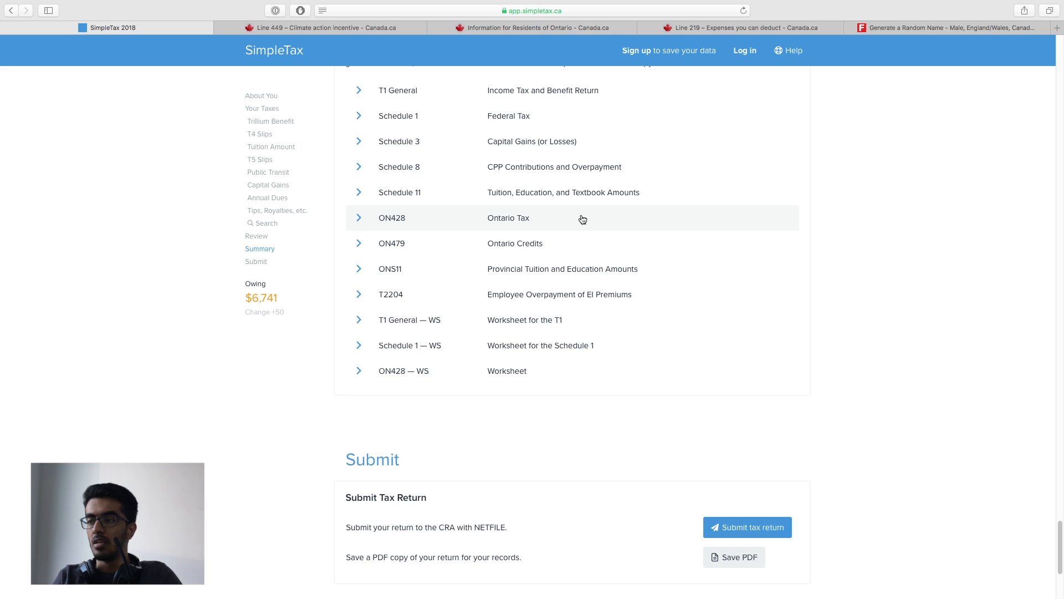
pyautogui.scroll(10, 582, 218)
pyautogui.scroll(-4, 582, 216)
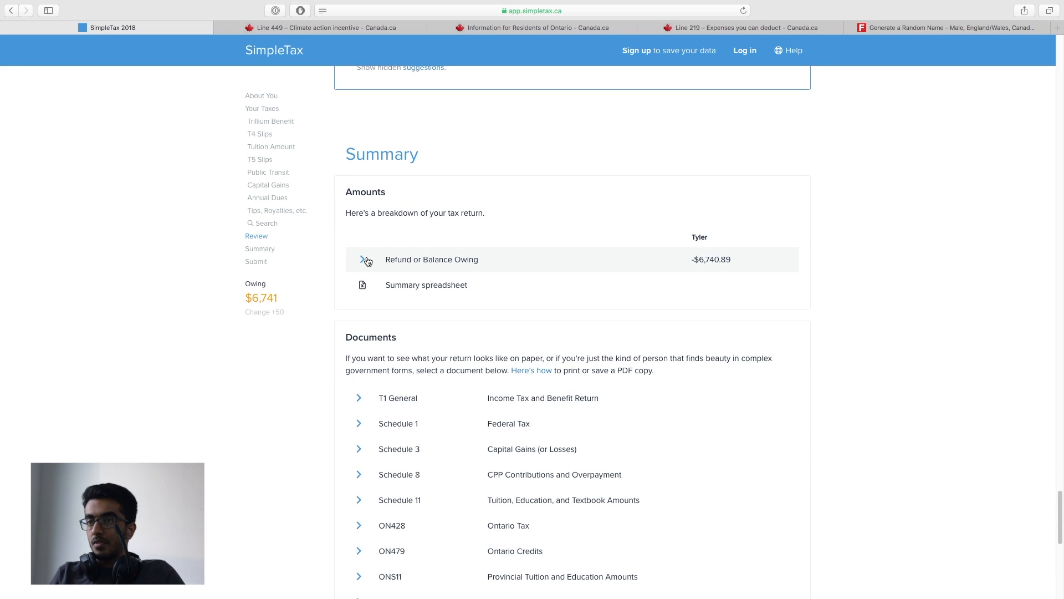
# Step: Expand the Refund or Balance Owing breakdown in the summary and examine its line amounts
pyautogui.moveTo(739, 262); pyautogui.dragTo(779, 266)
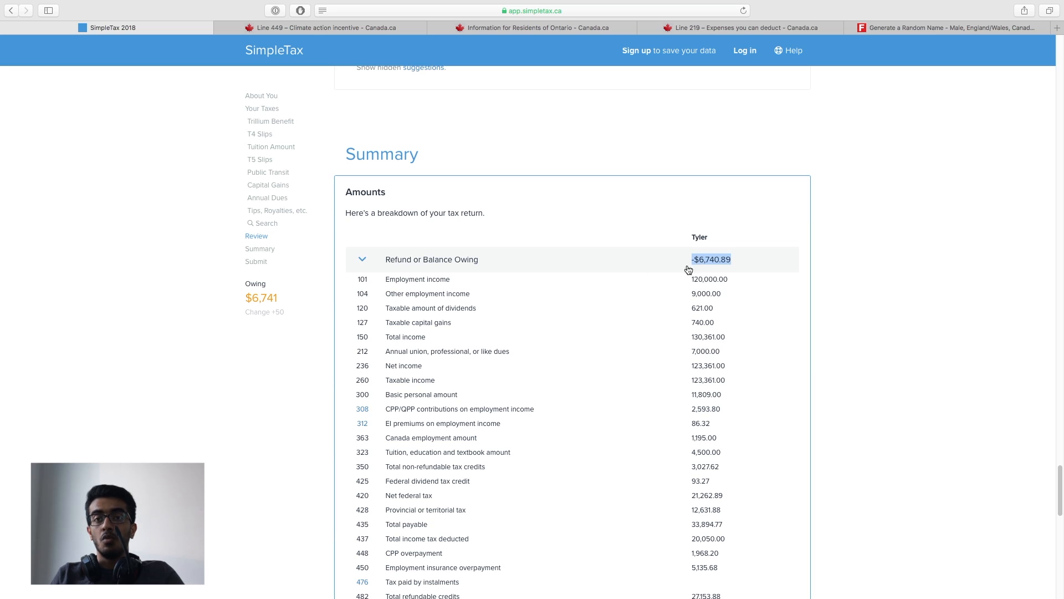
pyautogui.click(399, 268)
pyautogui.scroll(-2, 361, 206)
pyautogui.click(361, 200)
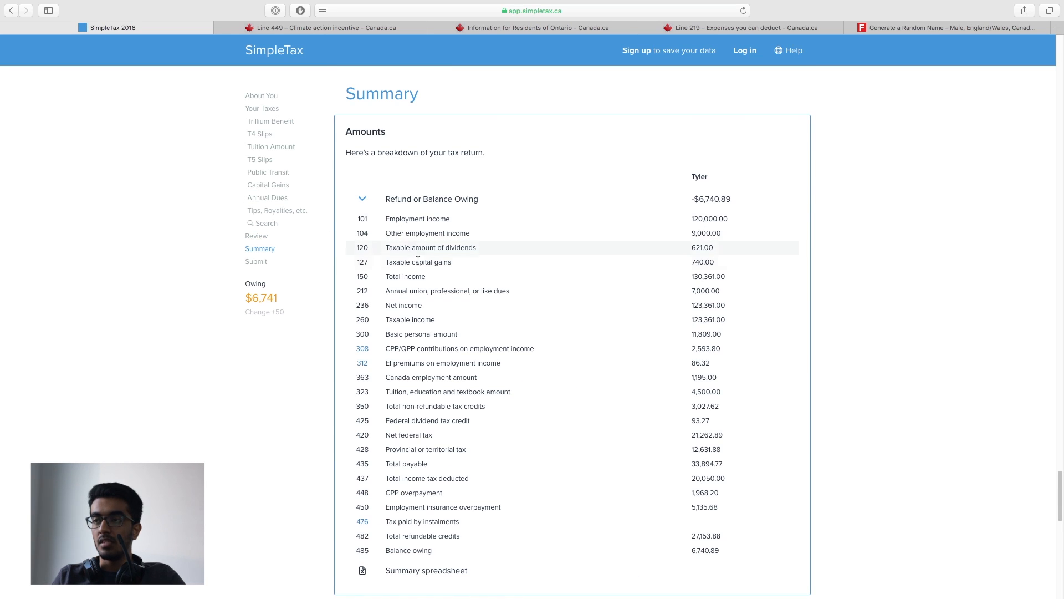
pyautogui.moveTo(745, 203); pyautogui.dragTo(690, 199)
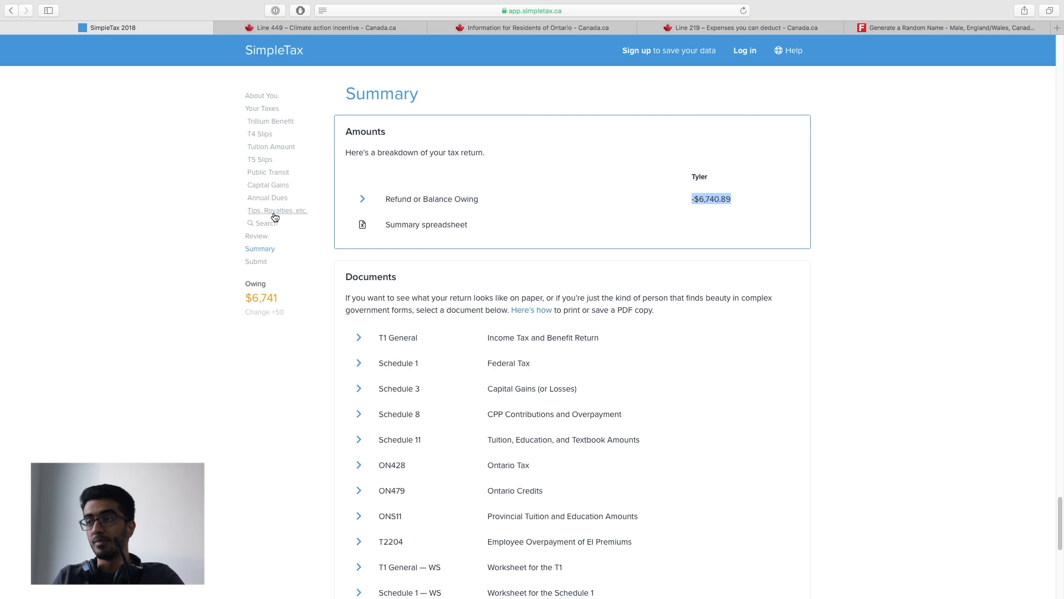
pyautogui.click(363, 199)
pyautogui.scroll(-3, 690, 260)
pyautogui.scroll(2, 690, 261)
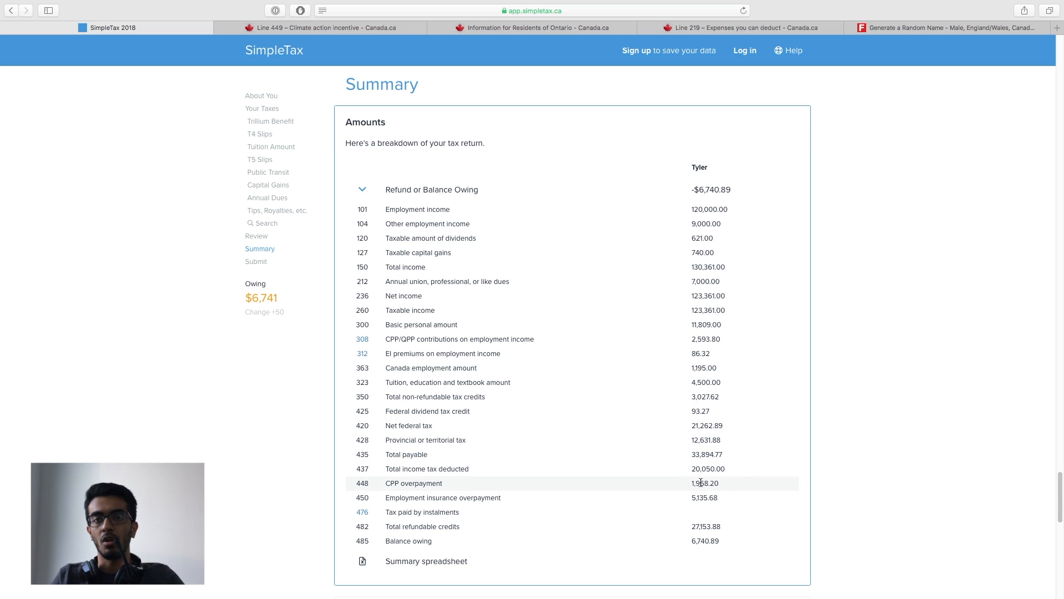
pyautogui.scroll(20, 701, 480)
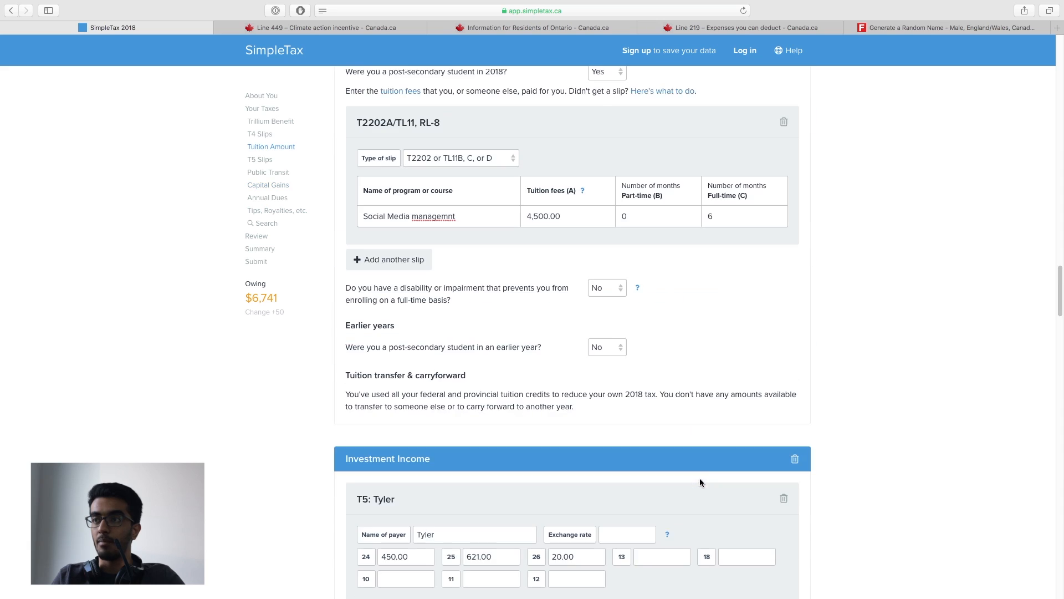
# Step: Save a PDF copy of the completed 2018 tax return from the Submit section
pyautogui.scroll(10, 707, 475)
pyautogui.scroll(-20, 713, 474)
pyautogui.scroll(10, 547, 306)
pyautogui.scroll(-10, 534, 303)
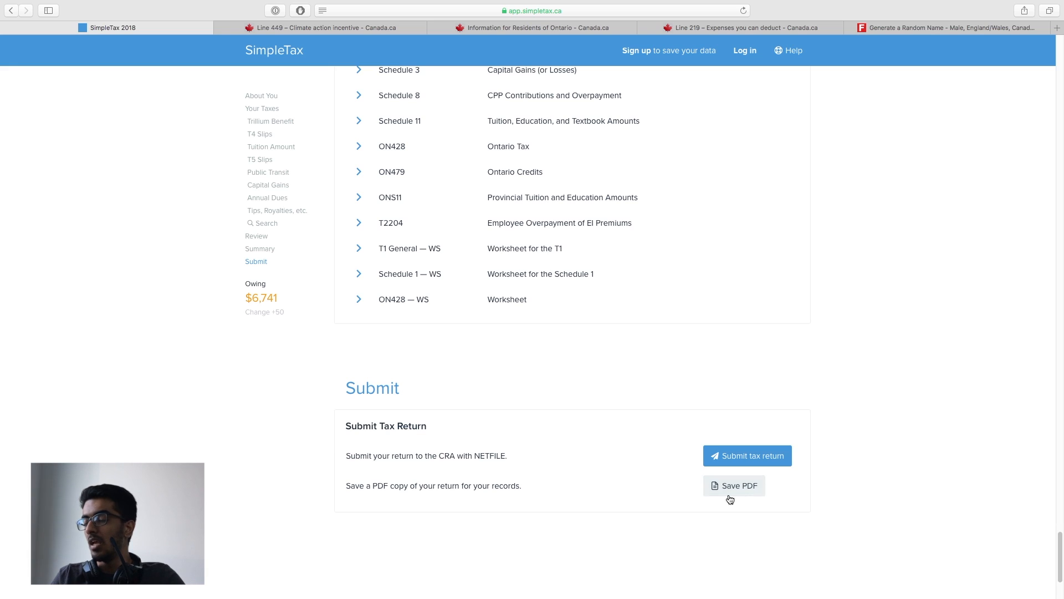
pyautogui.scroll(-1, 726, 461)
pyautogui.click(735, 463)
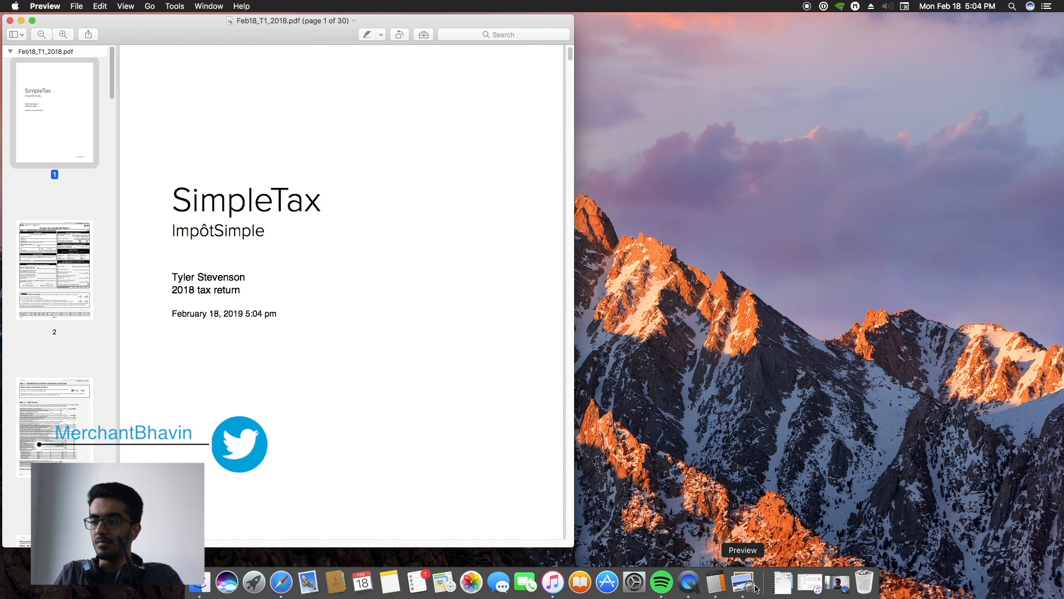
# Step: Switch to Preview and examine the saved return PDF from the identification page through Step 7 – Refund or balance owing
pyautogui.moveTo(304, 38); pyautogui.dragTo(553, 56)
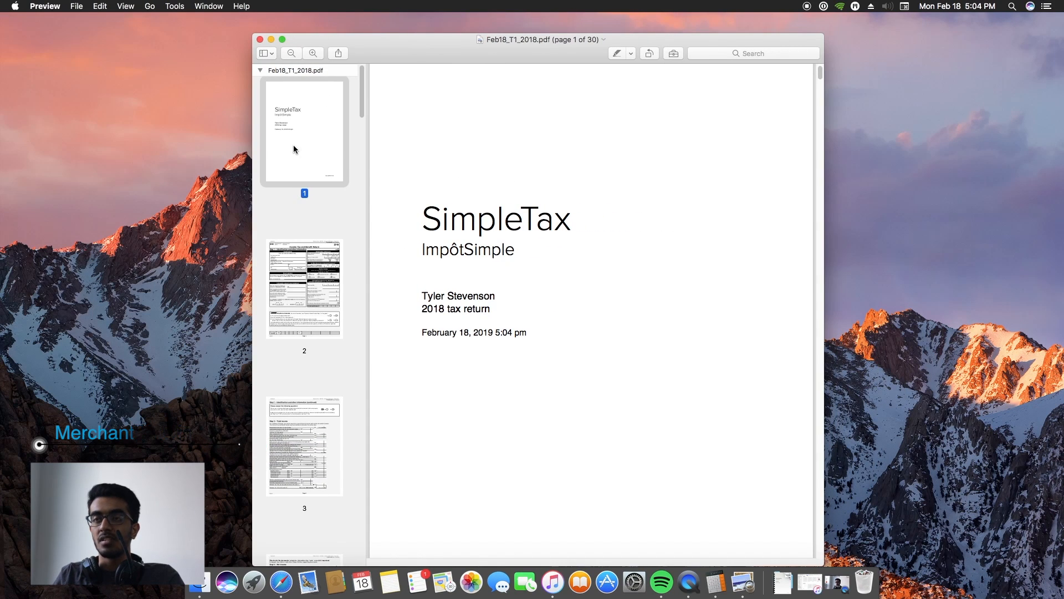
pyautogui.click(307, 263)
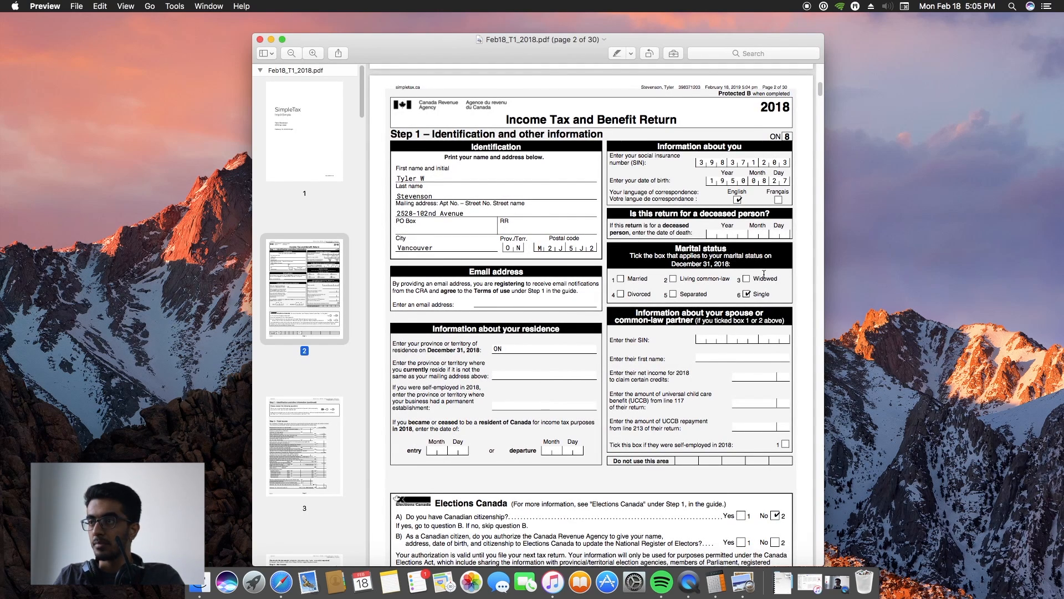
pyautogui.scroll(-20, 732, 272)
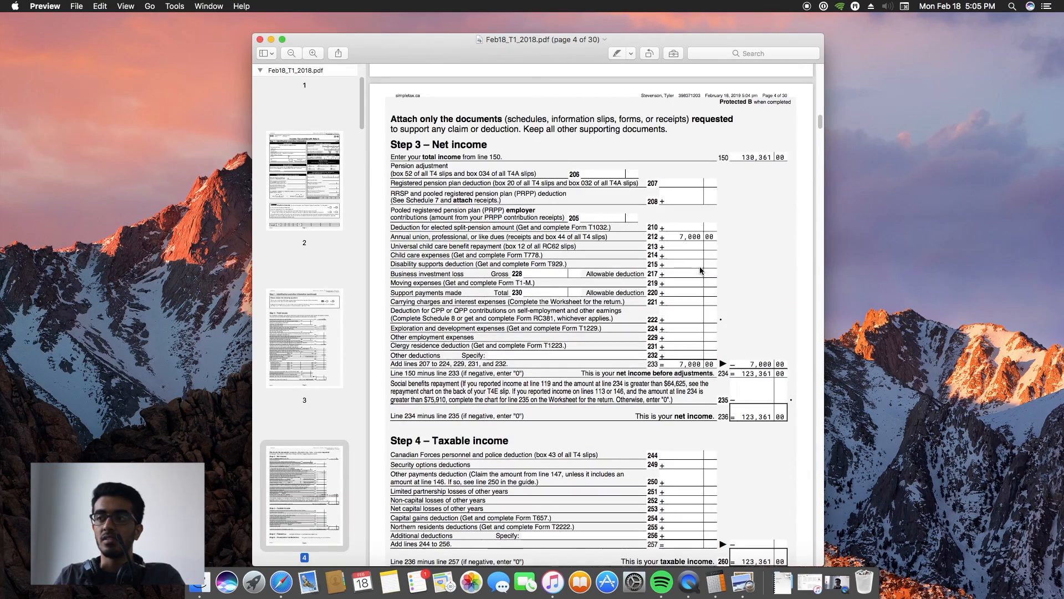
pyautogui.scroll(-10, 701, 270)
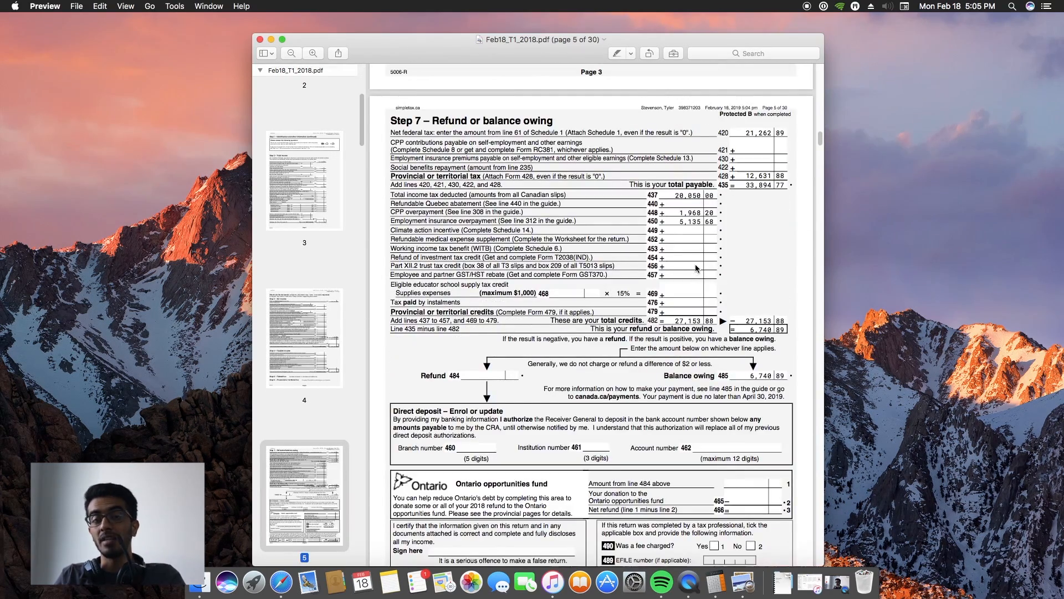